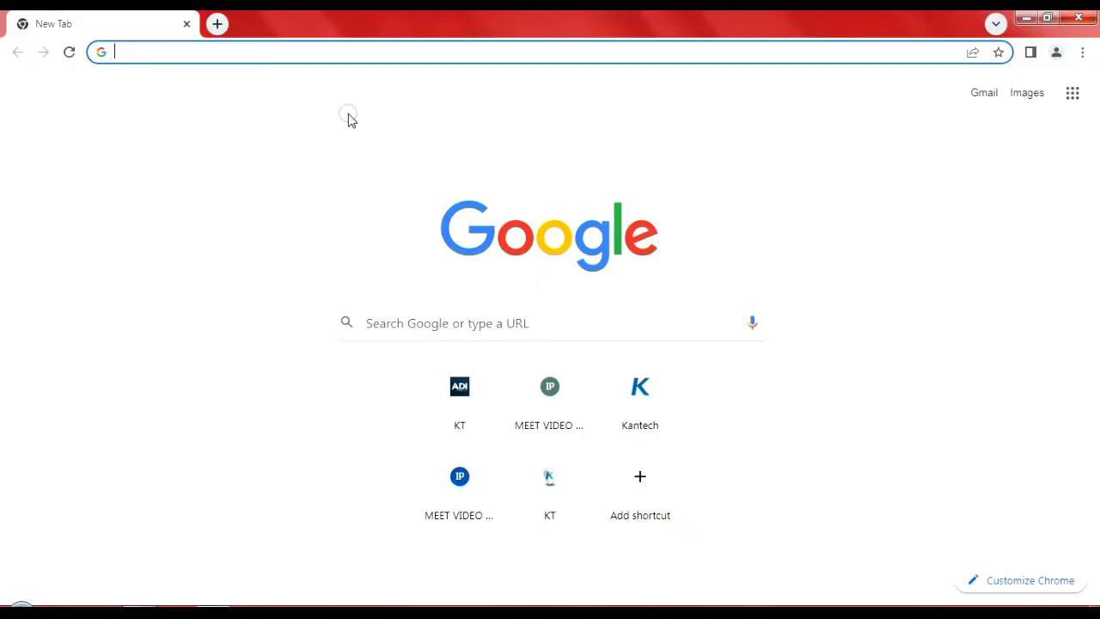
# Step: Load the monitor's address 10.1.0.2 in Chrome to reach its prefilled sign-in prompt
pyautogui.write('10')
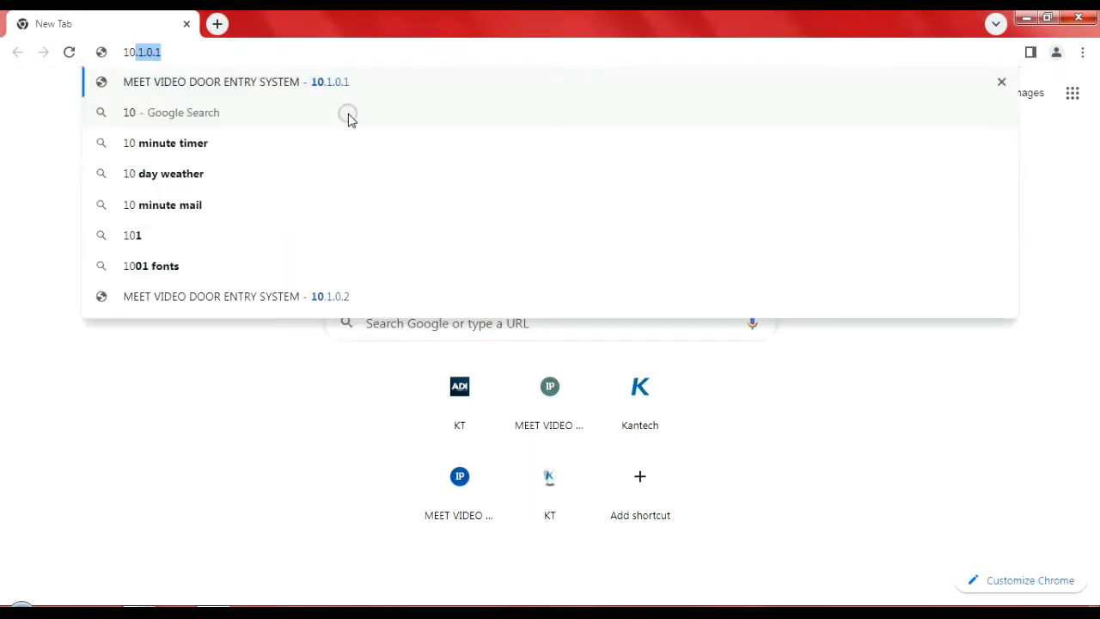
pyautogui.write('.1.0.')
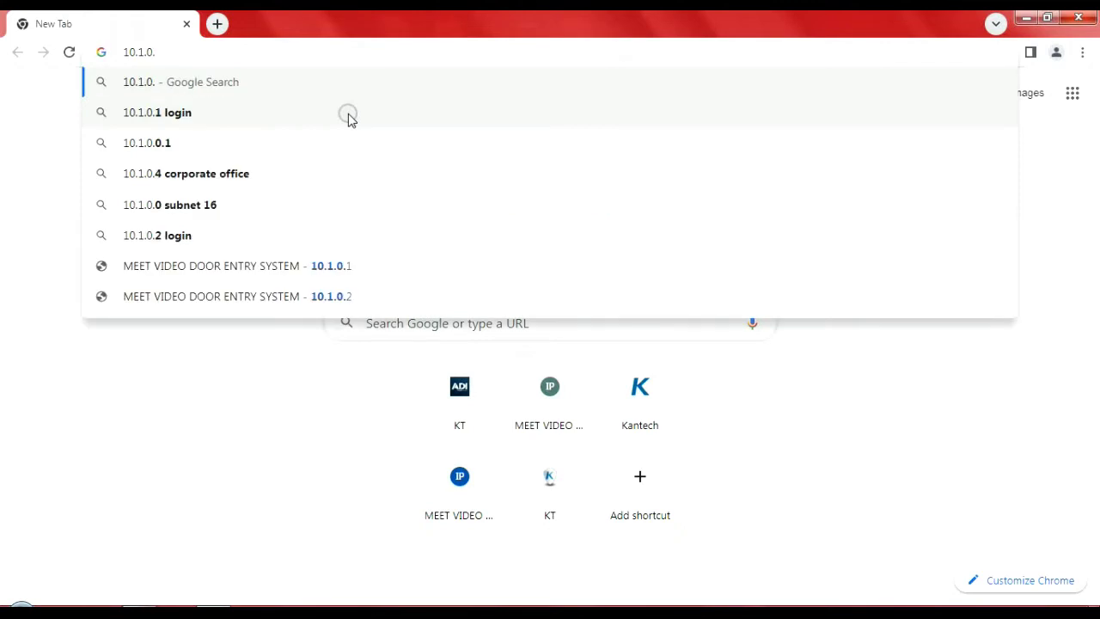
pyautogui.write('2')
pyautogui.press('Return')
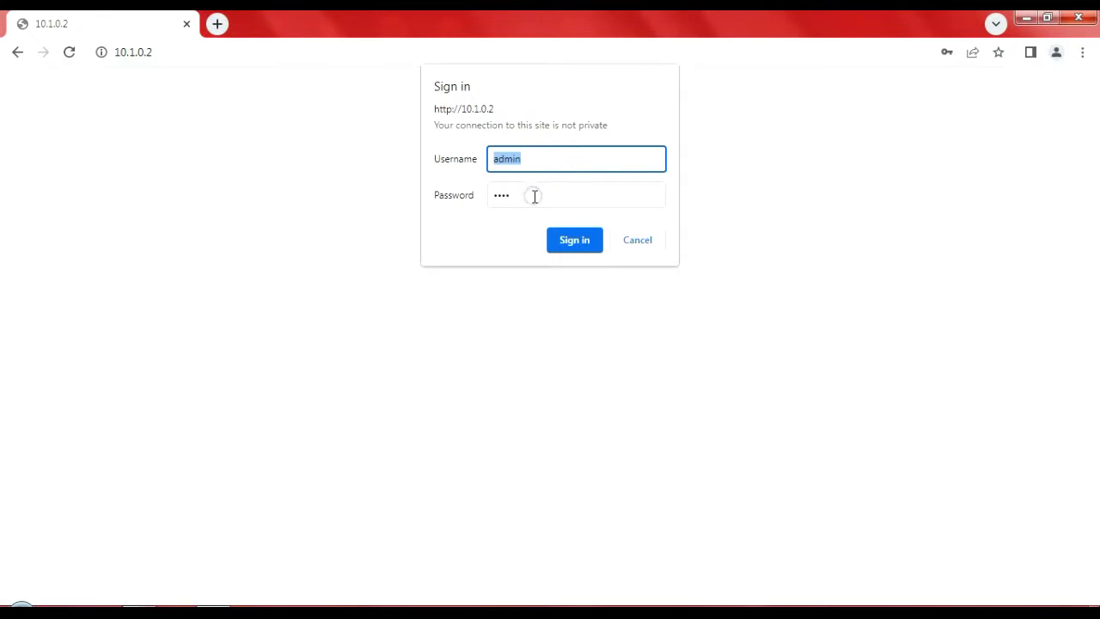
pyautogui.click(573, 239)
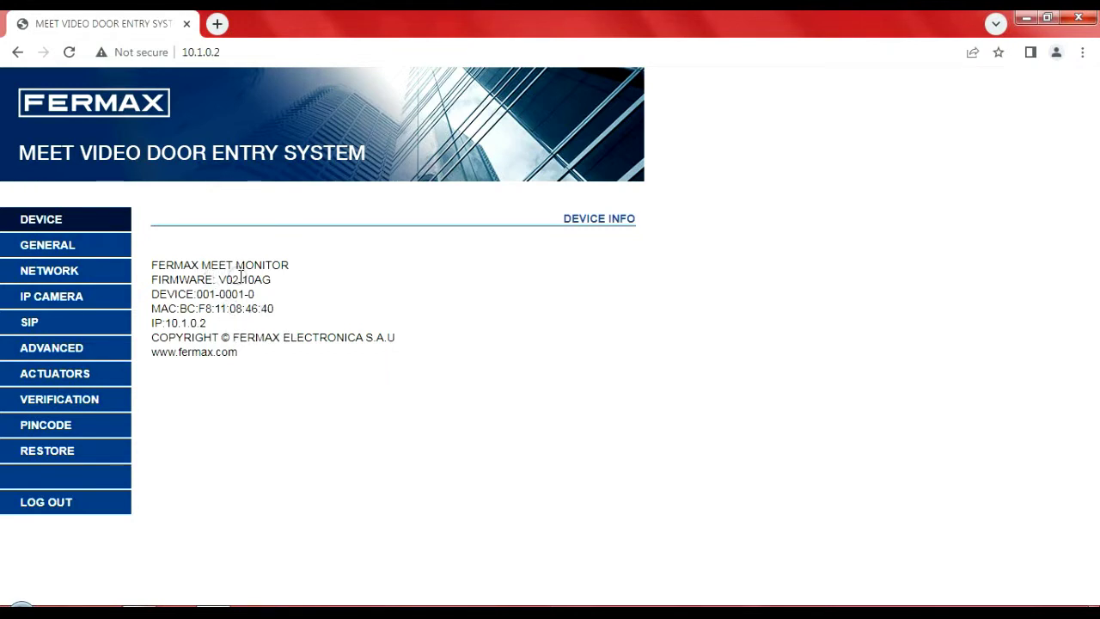
pyautogui.click(105, 247)
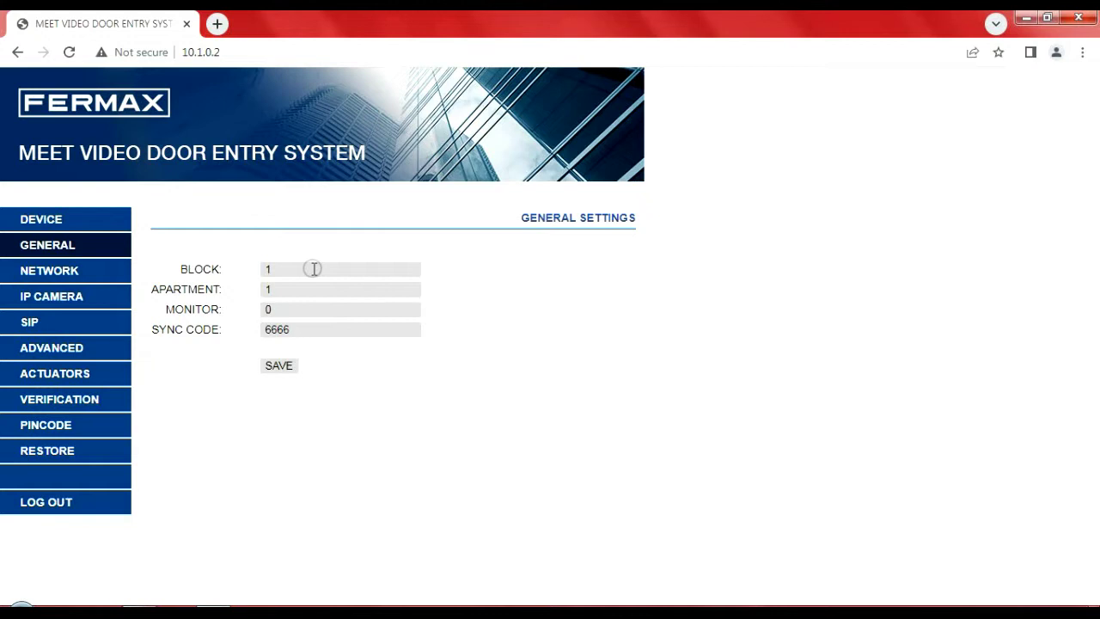
# Step: Replace the apartment number 1 with 0002 and save, which triggers an input error
pyautogui.click(300, 289)
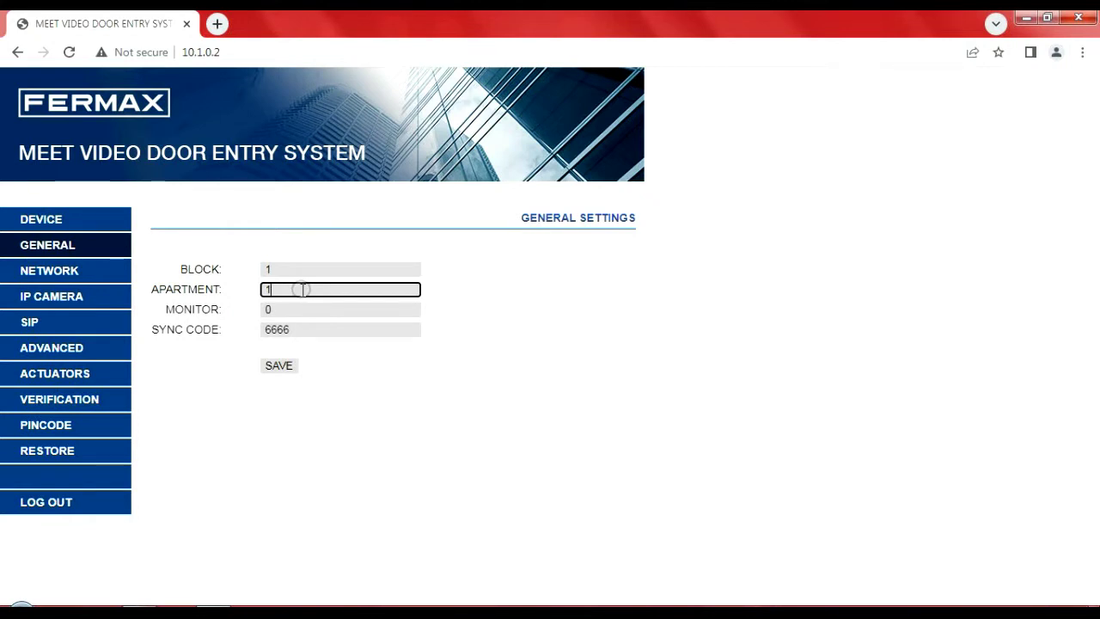
pyautogui.press('BackSpace')
pyautogui.write('00')
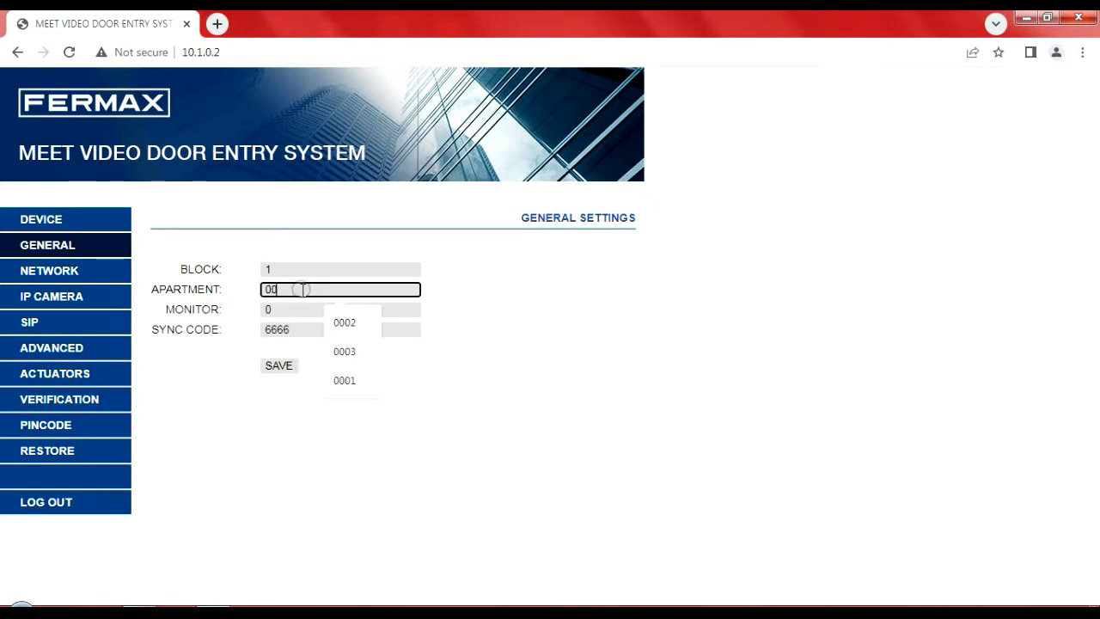
pyautogui.write('02')
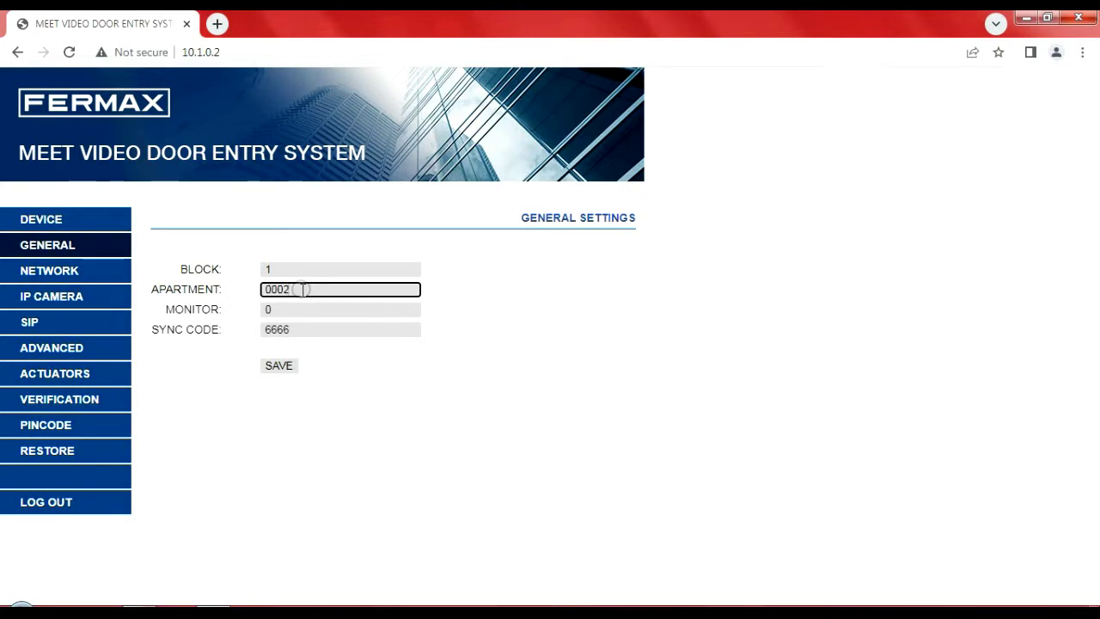
pyautogui.press('Return')
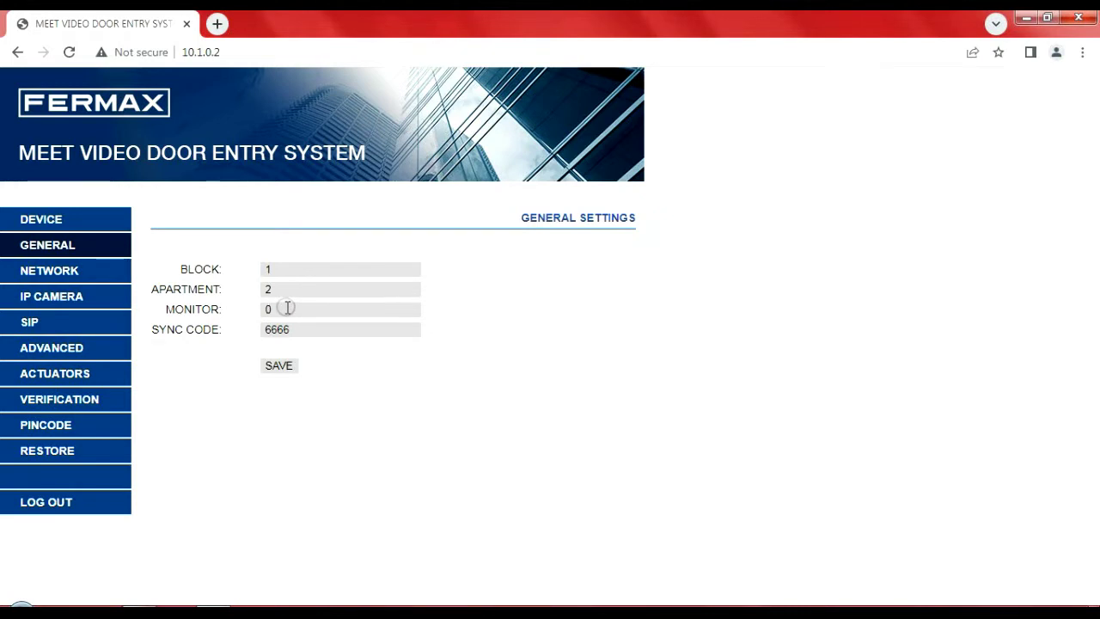
pyautogui.click(298, 328)
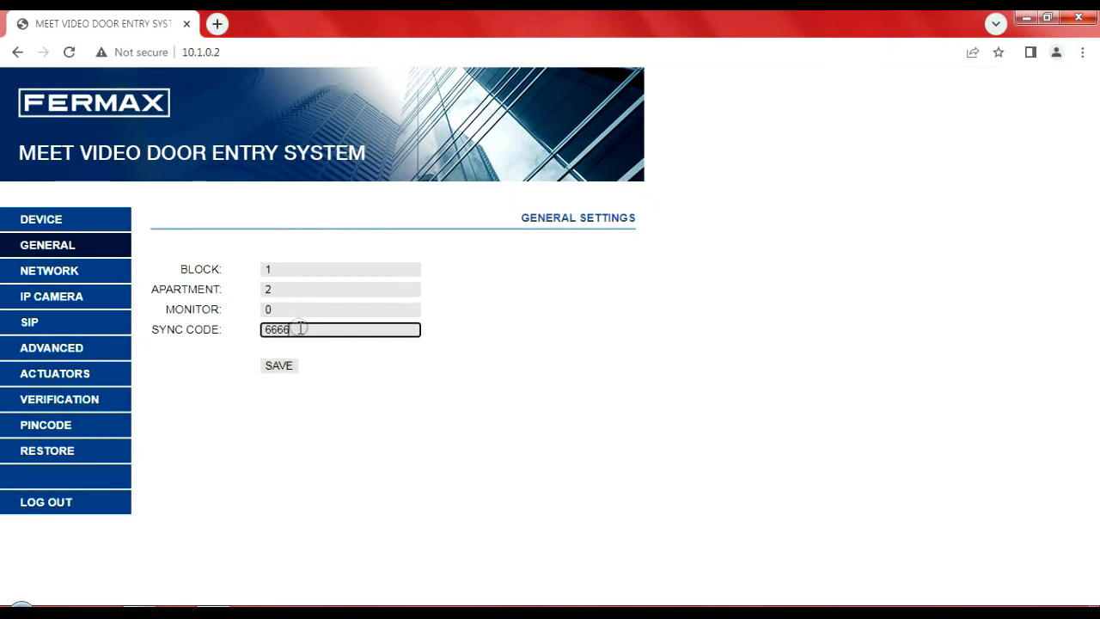
pyautogui.click(273, 368)
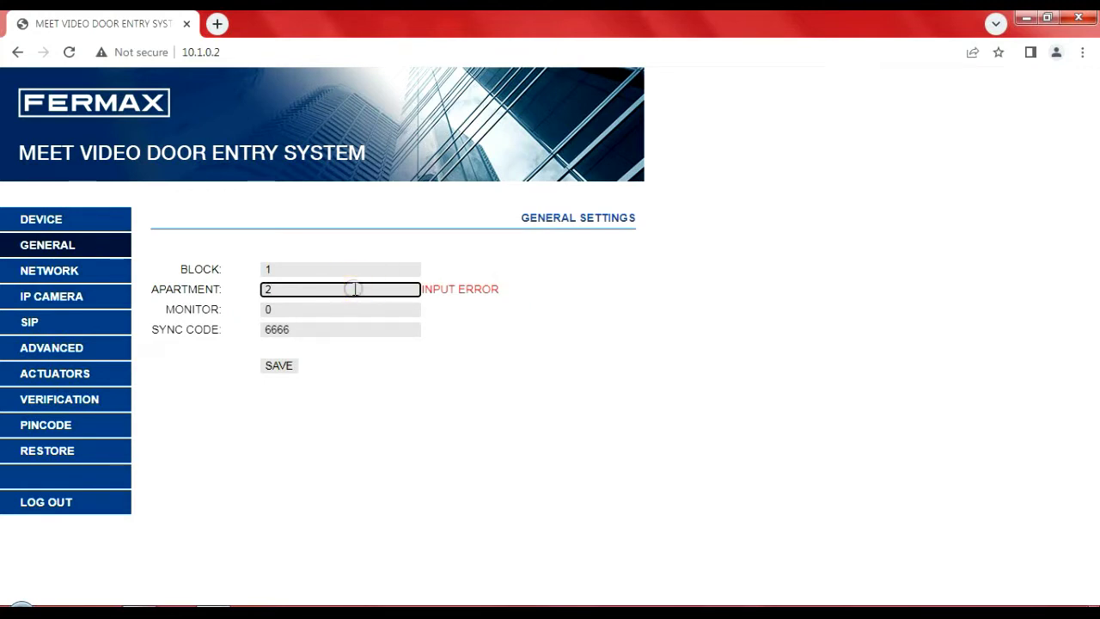
# Step: Re-enter the apartment as 0001 and save again; it reads 1 but the error remains
pyautogui.press('BackSpace')
pyautogui.write('000')
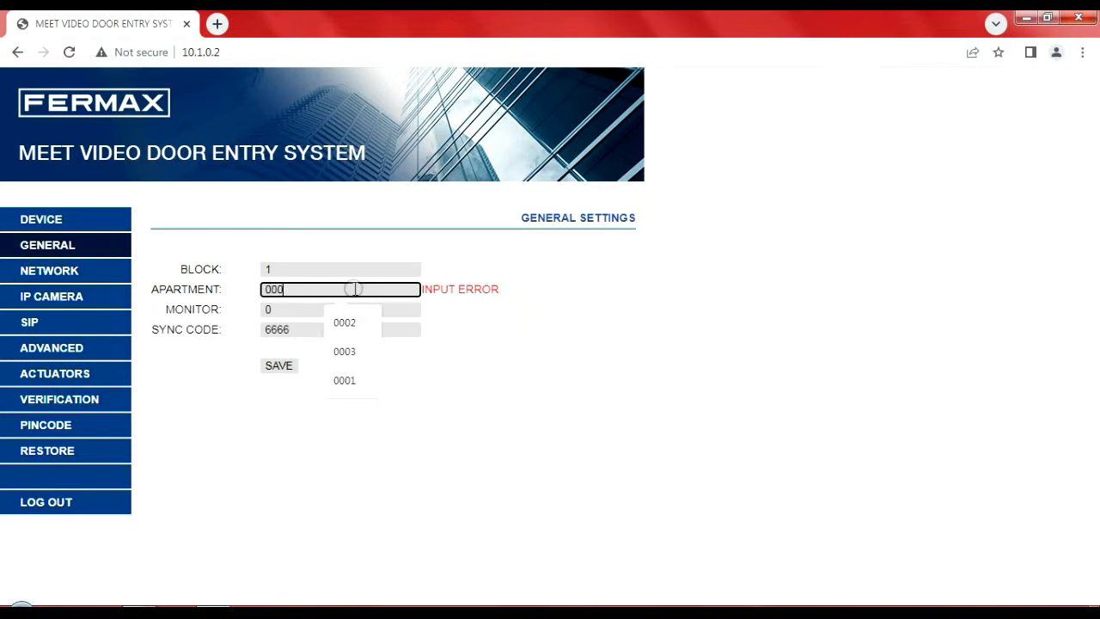
pyautogui.write('1')
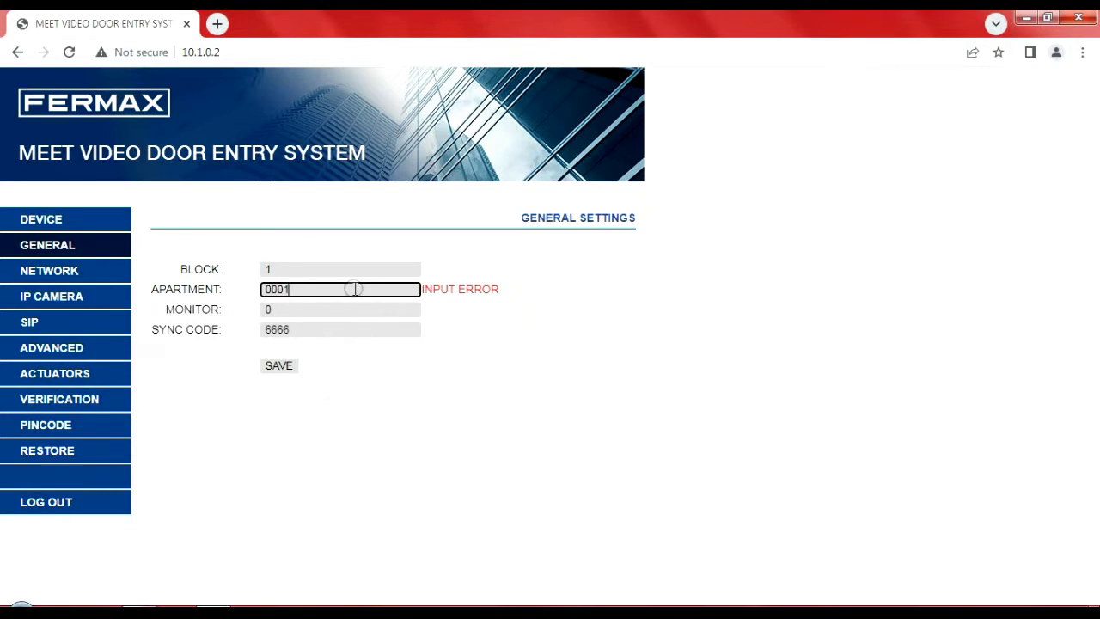
pyautogui.press('Return')
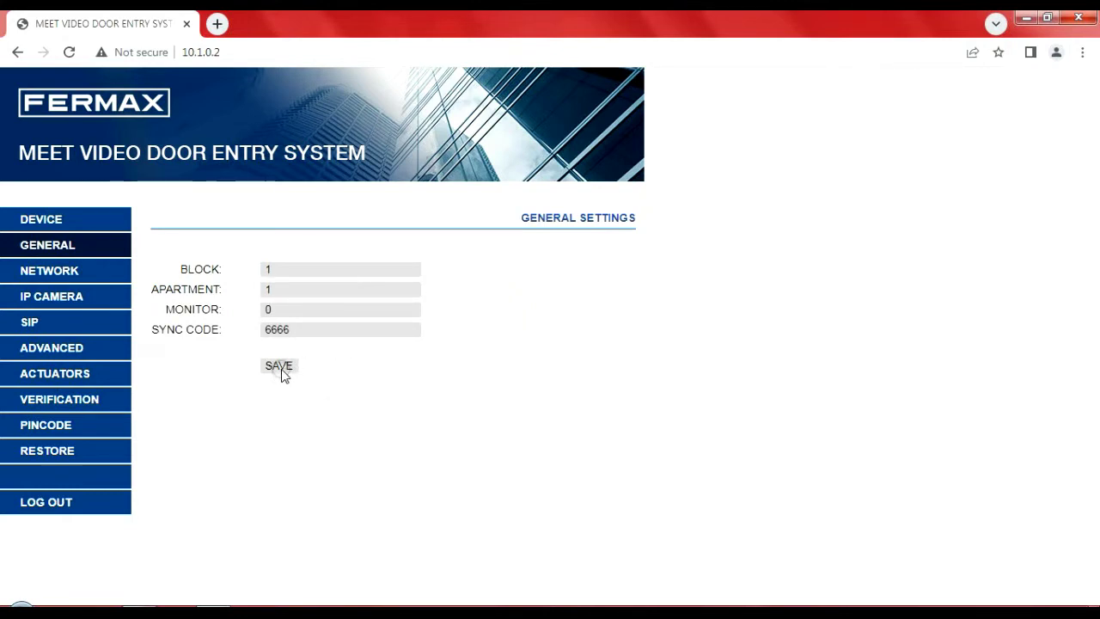
pyautogui.click(282, 371)
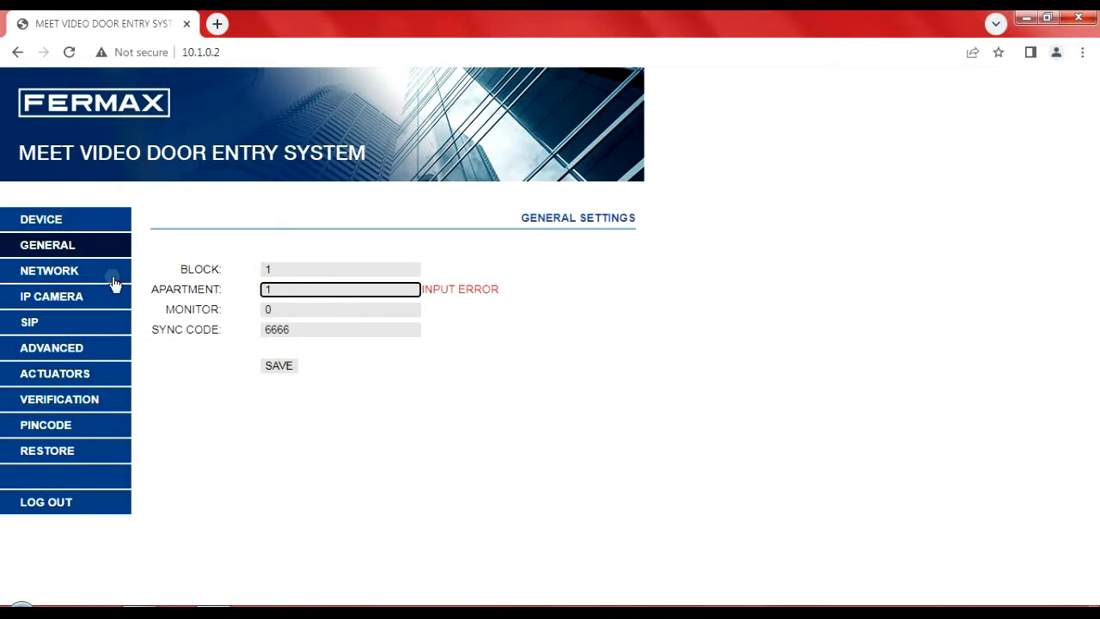
# Step: Review network settings (IP 10.1.0.2, gateway 10.254.0.1, DNS 8.8.8.8), then view IP Camera settings with 0 cameras
pyautogui.click(113, 282)
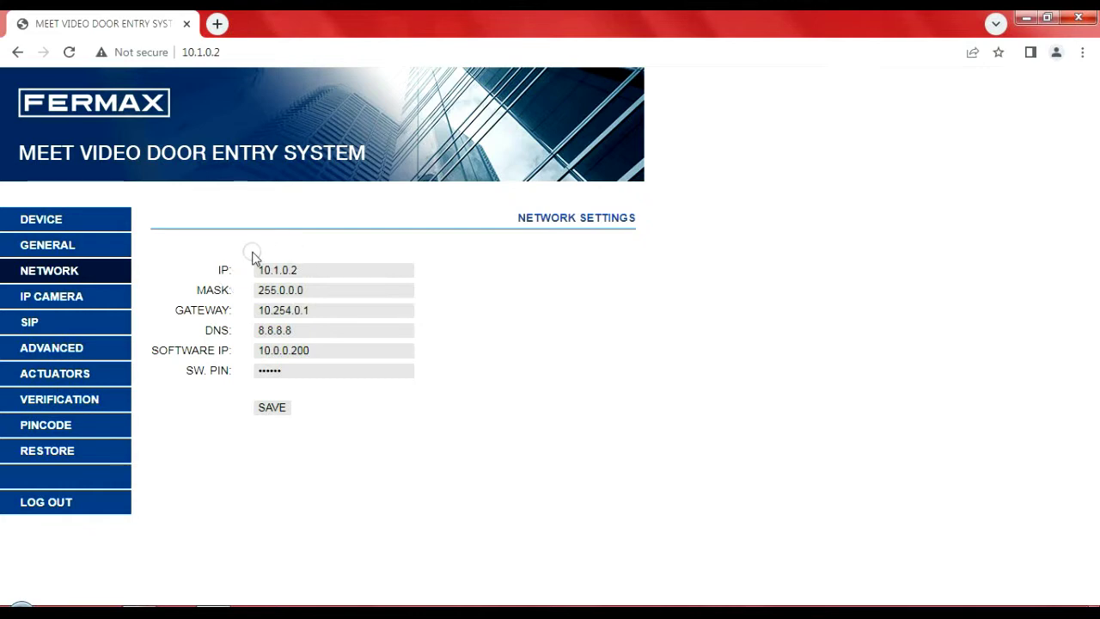
pyautogui.click(111, 297)
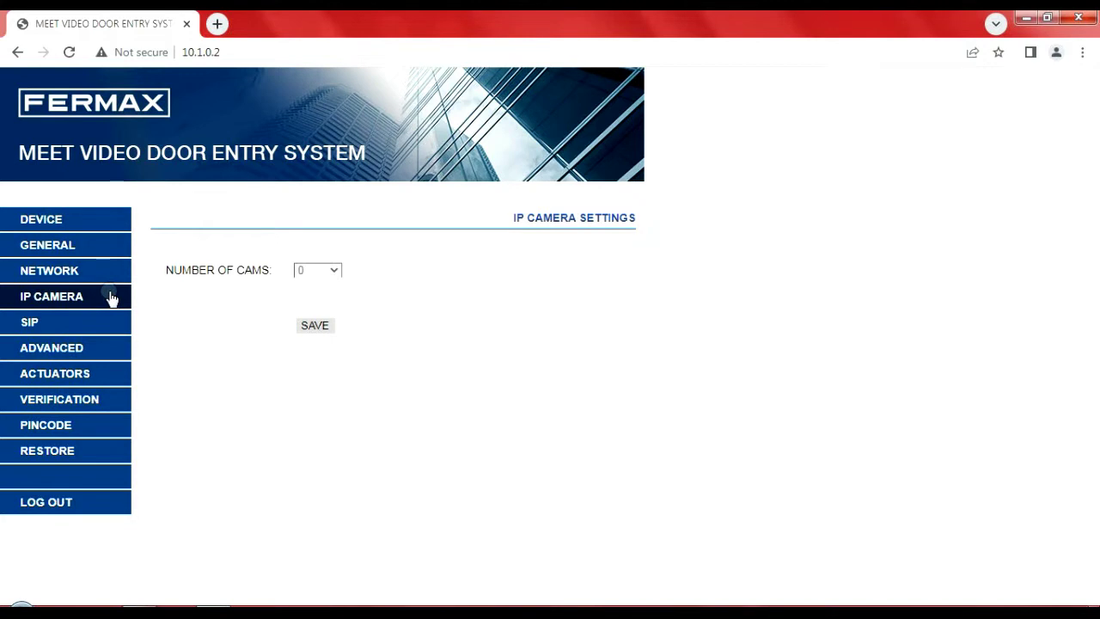
# Step: Look over SIP settings, then Advanced settings: SIP extension disabled, DTMF key #, 0 doorlocks and cameras
pyautogui.click(84, 323)
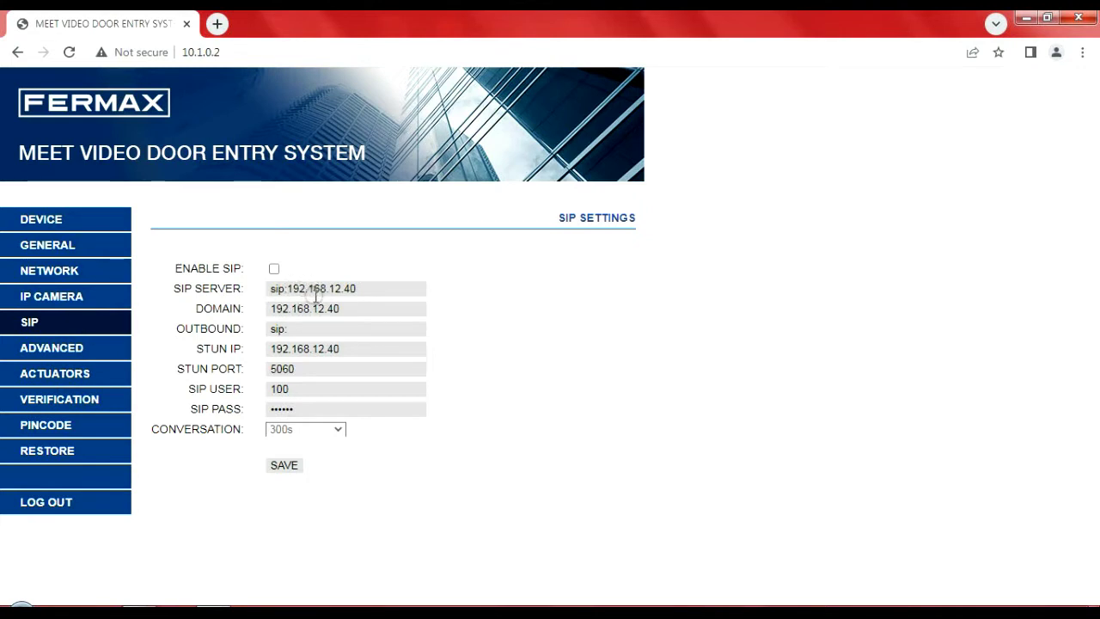
pyautogui.click(98, 348)
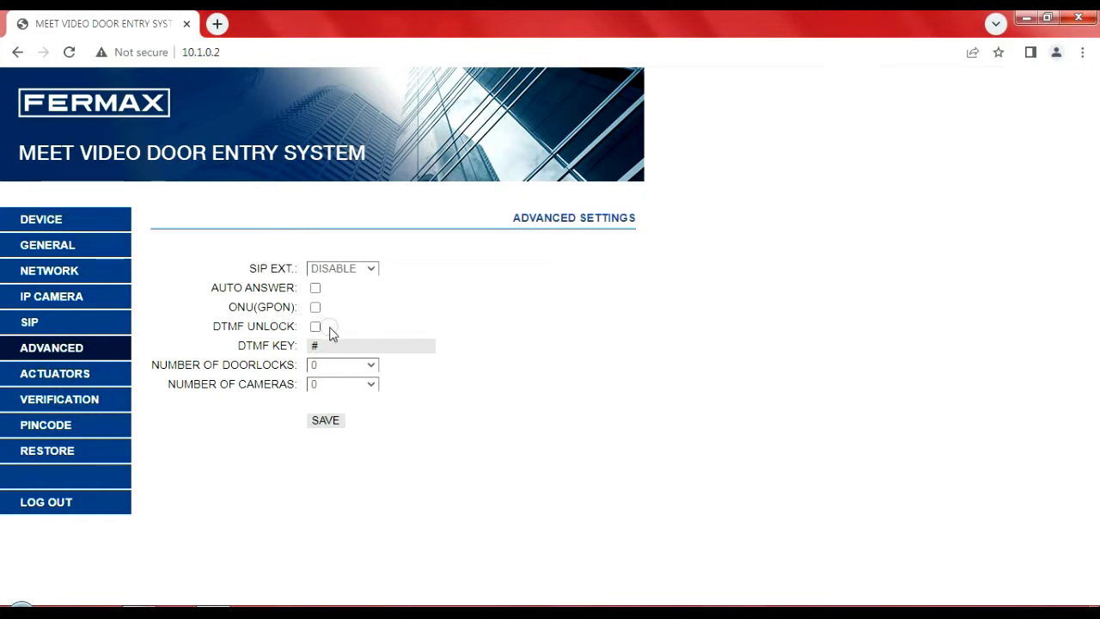
# Step: Click near the DTMF Unlock option, then view Actuators with relays R1–R8 disabled at 1s
pyautogui.click(385, 320)
pyautogui.click(316, 326)
pyautogui.click(102, 381)
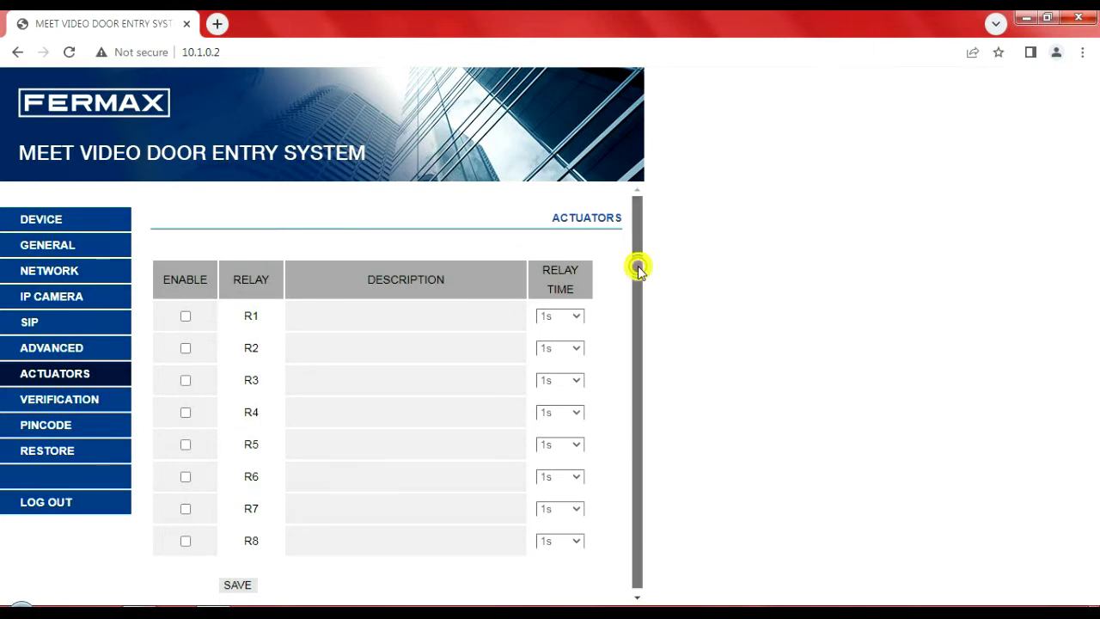
# Step: Scroll the Actuators relay table showing R1–R8 disabled with 1s relay times
pyautogui.moveTo(636, 263); pyautogui.dragTo(631, 220)
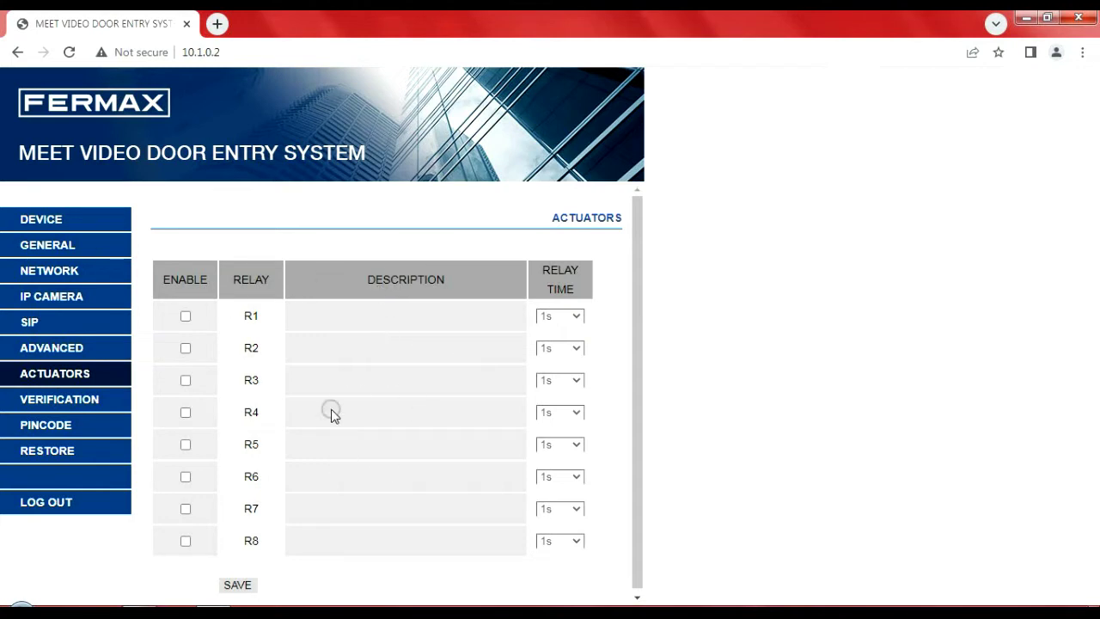
# Step: View the device's VERIFIED status and the PIN code settings page
pyautogui.click(116, 403)
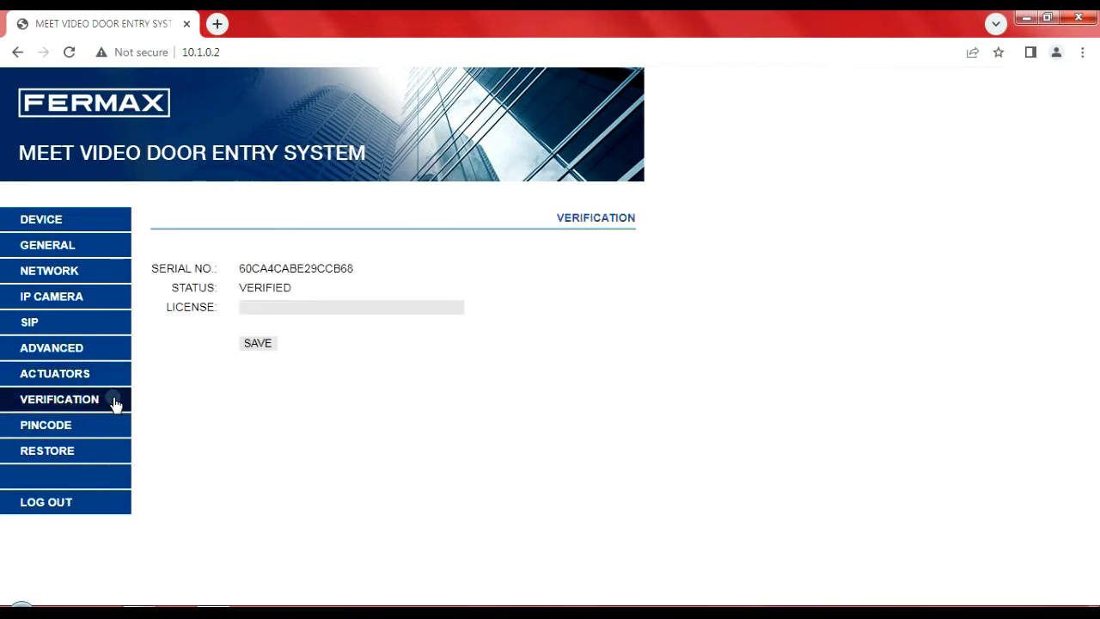
pyautogui.click(76, 423)
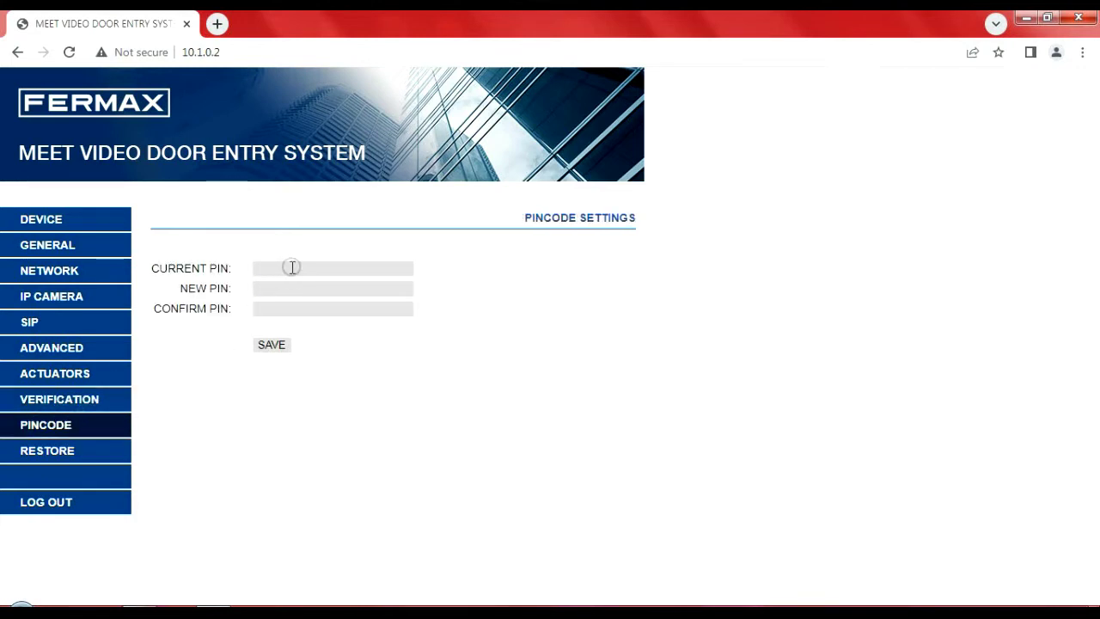
pyautogui.click(288, 269)
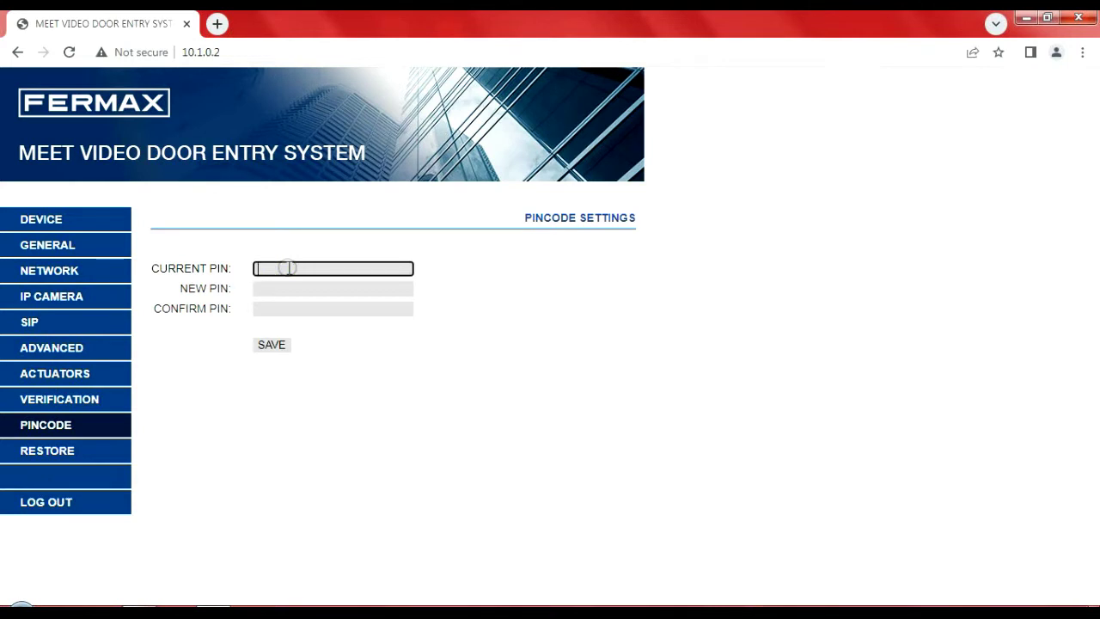
# Step: Check the Restore options, reach the log-out confirmation, and open a new Chrome tab
pyautogui.click(100, 454)
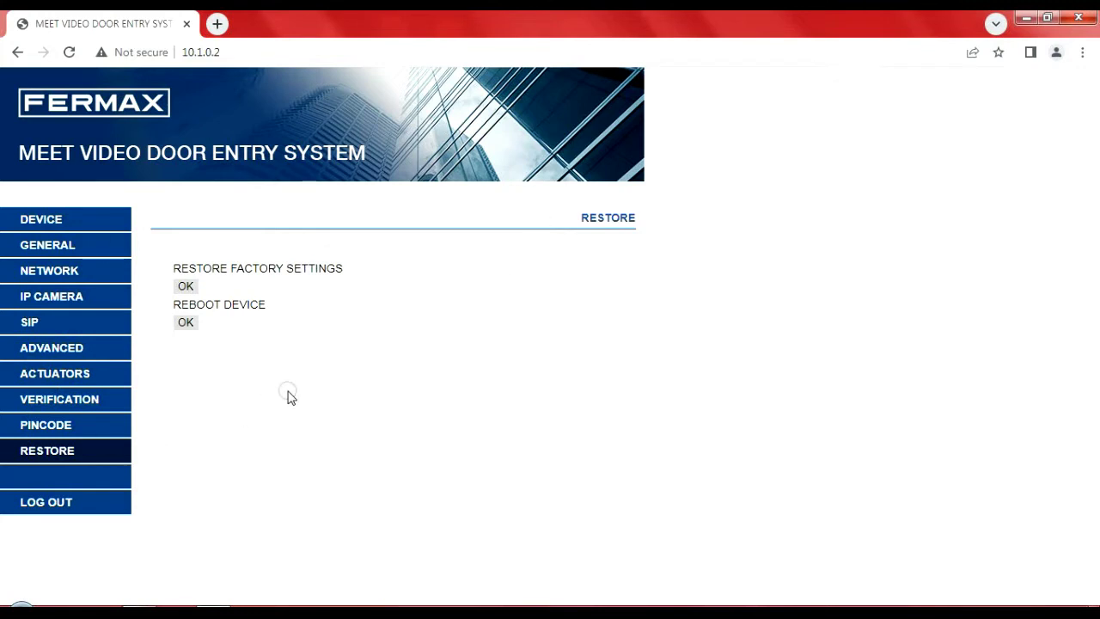
pyautogui.click(57, 507)
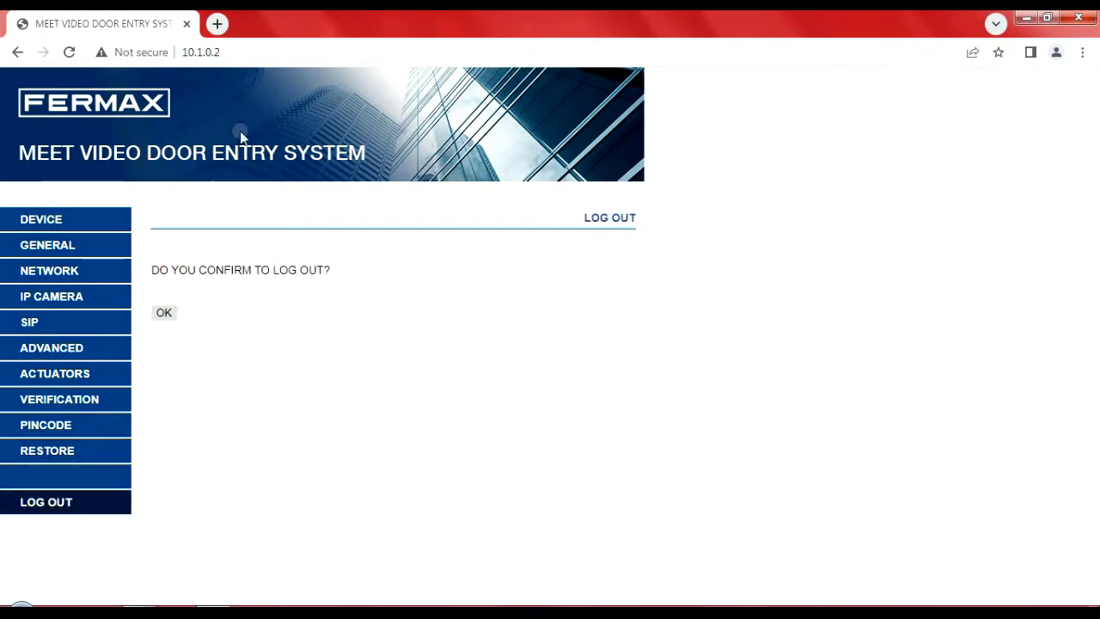
pyautogui.click(217, 24)
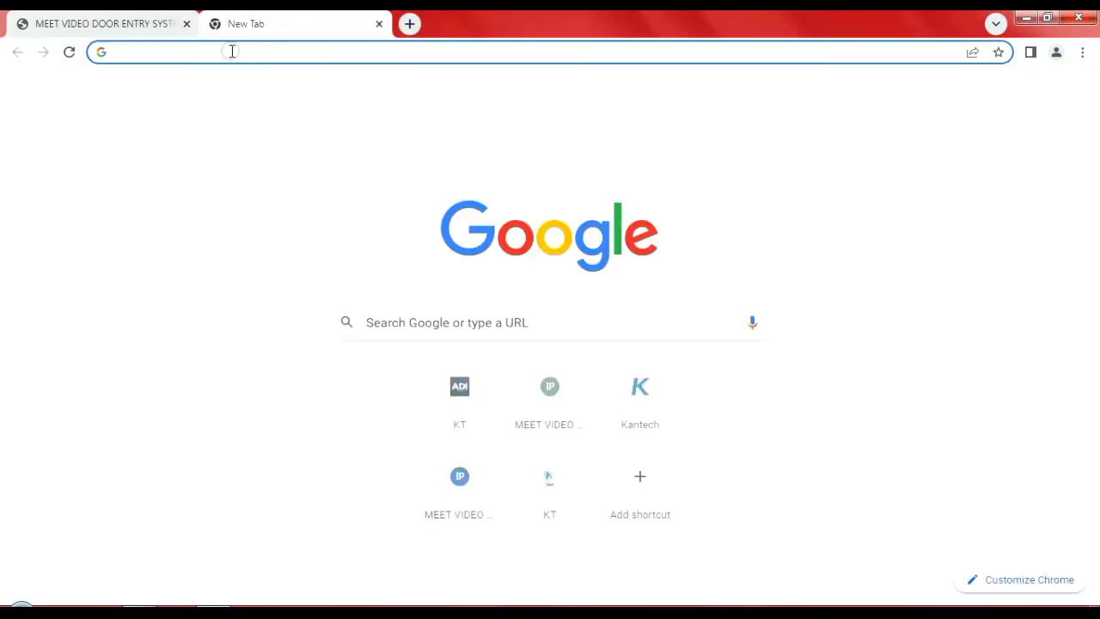
# Step: Load 10.1.0.1 and sign in with the prefilled admin credentials to see the panel's Device Info
pyautogui.write('10.1.0.1')
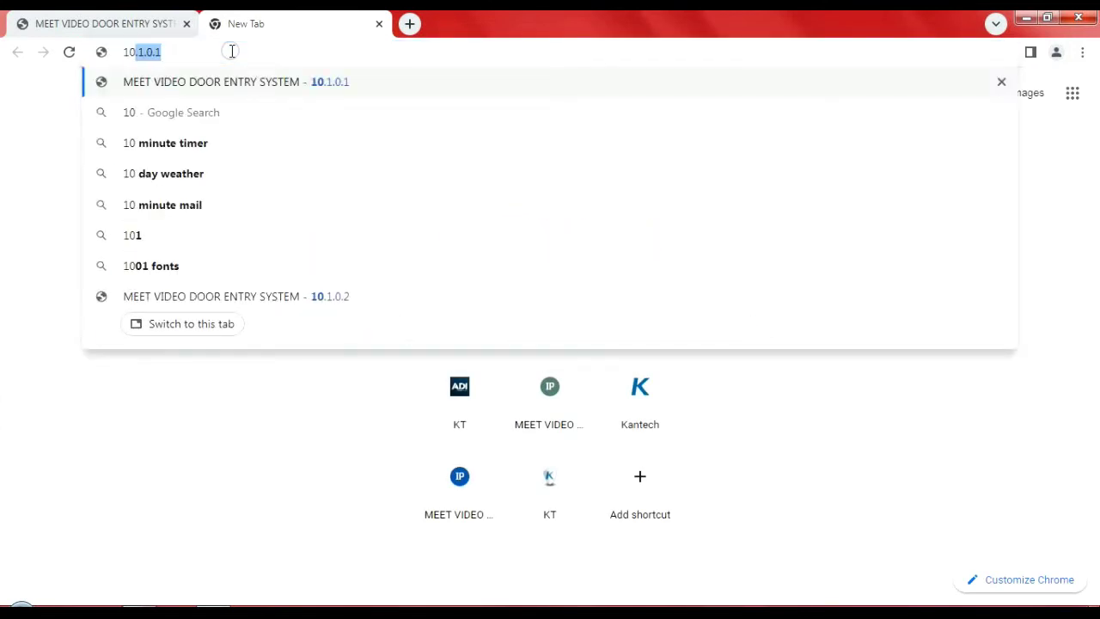
pyautogui.press('Return')
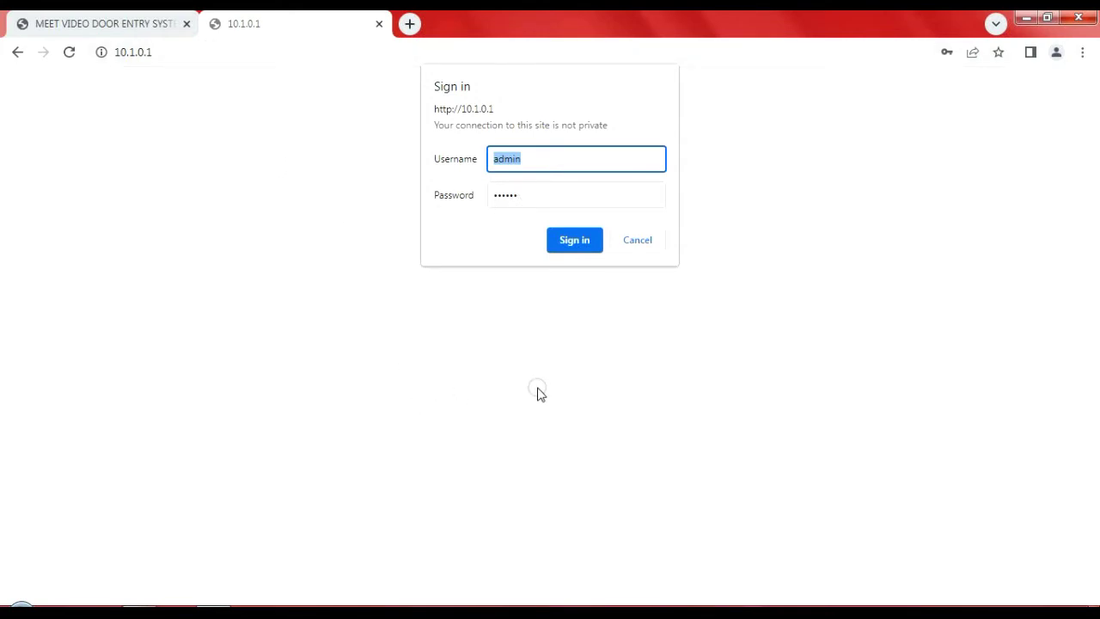
pyautogui.click(571, 247)
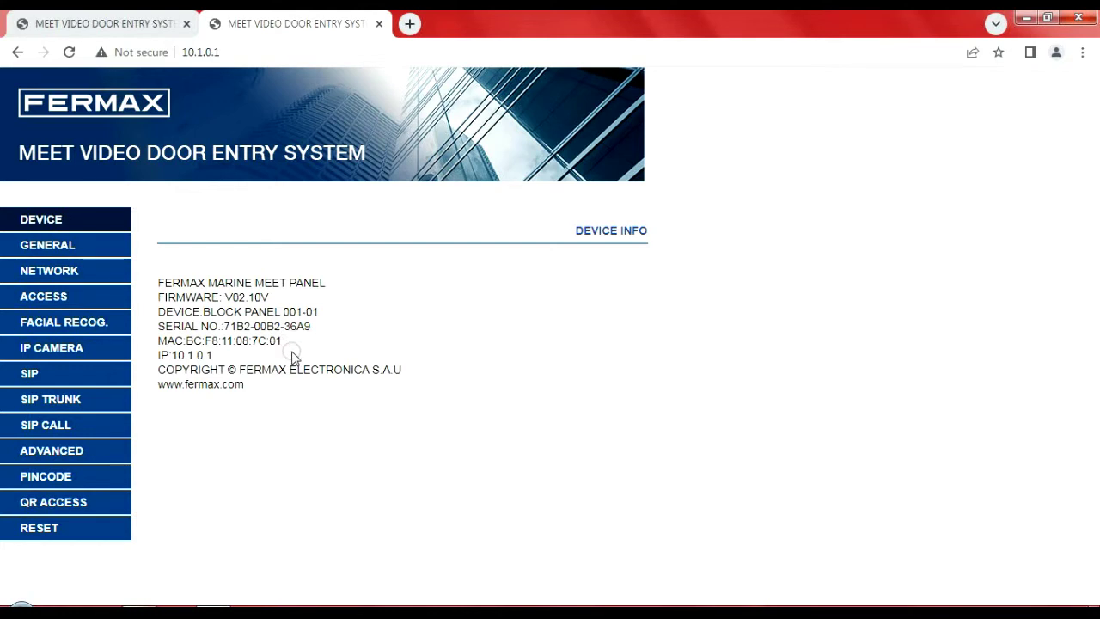
# Step: In General settings, keep the panel type as BLOCK PANEL and check the BLOCK and DEVICE NO. fields
pyautogui.click(50, 246)
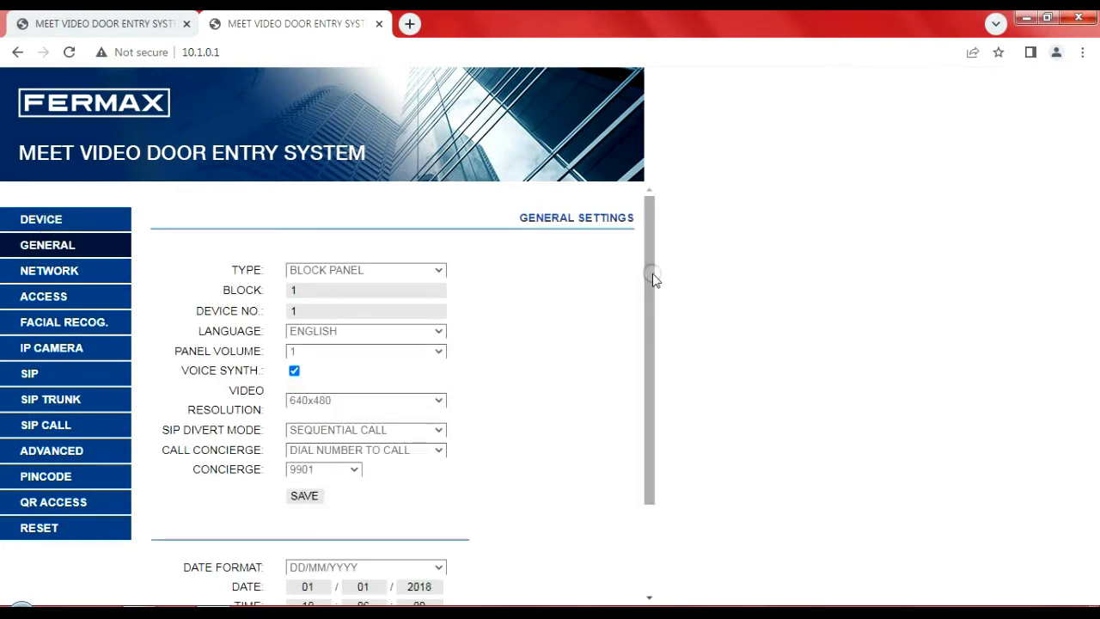
pyautogui.moveTo(651, 271); pyautogui.dragTo(649, 284)
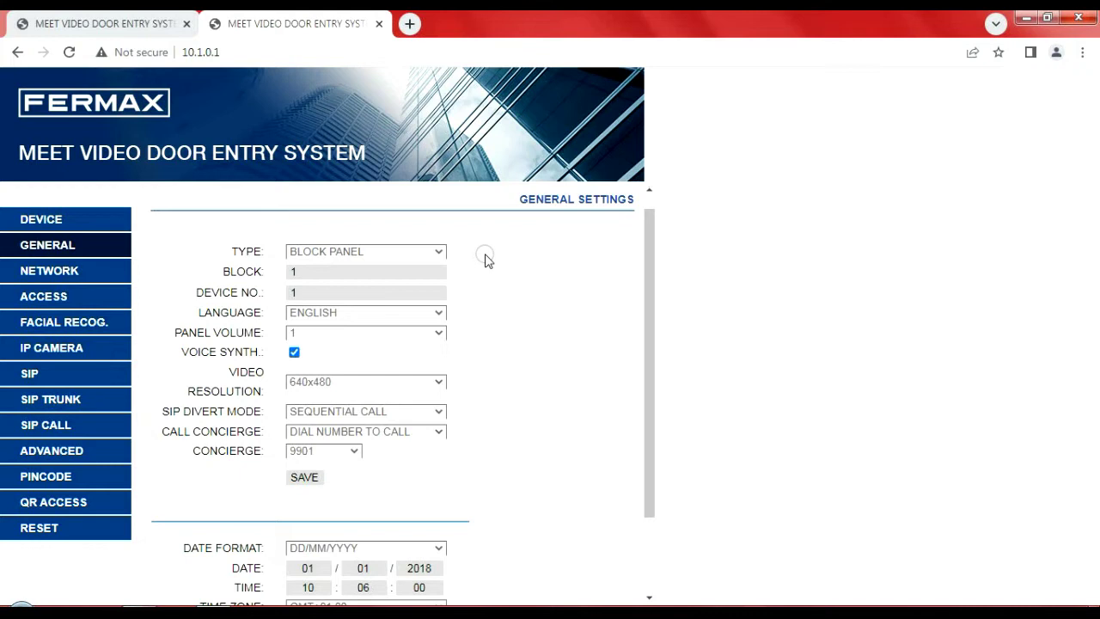
pyautogui.click(439, 253)
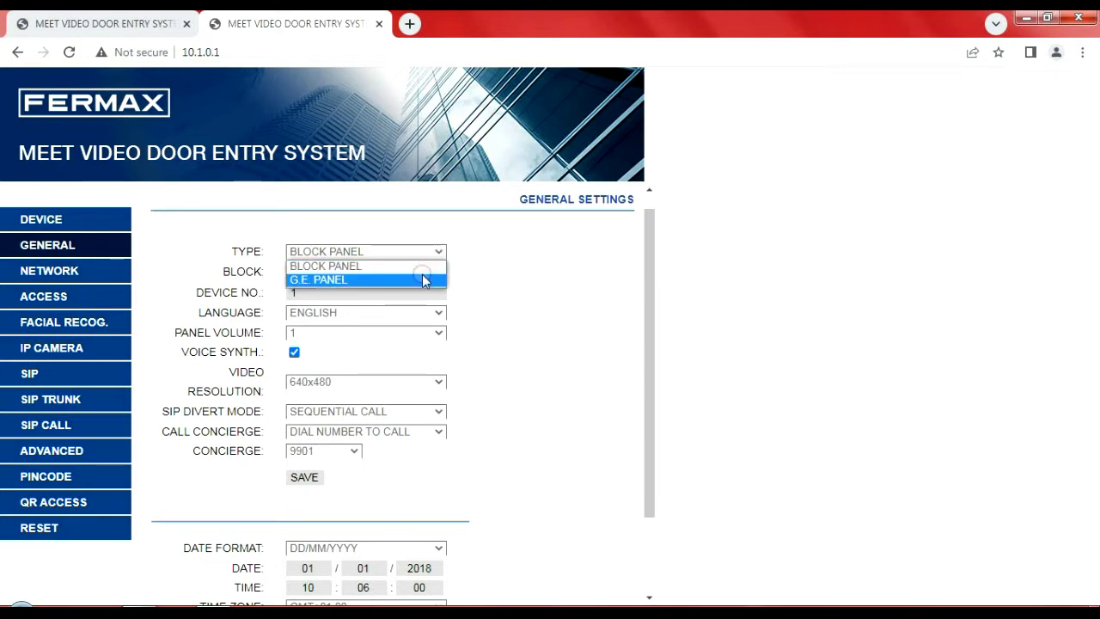
pyautogui.click(422, 268)
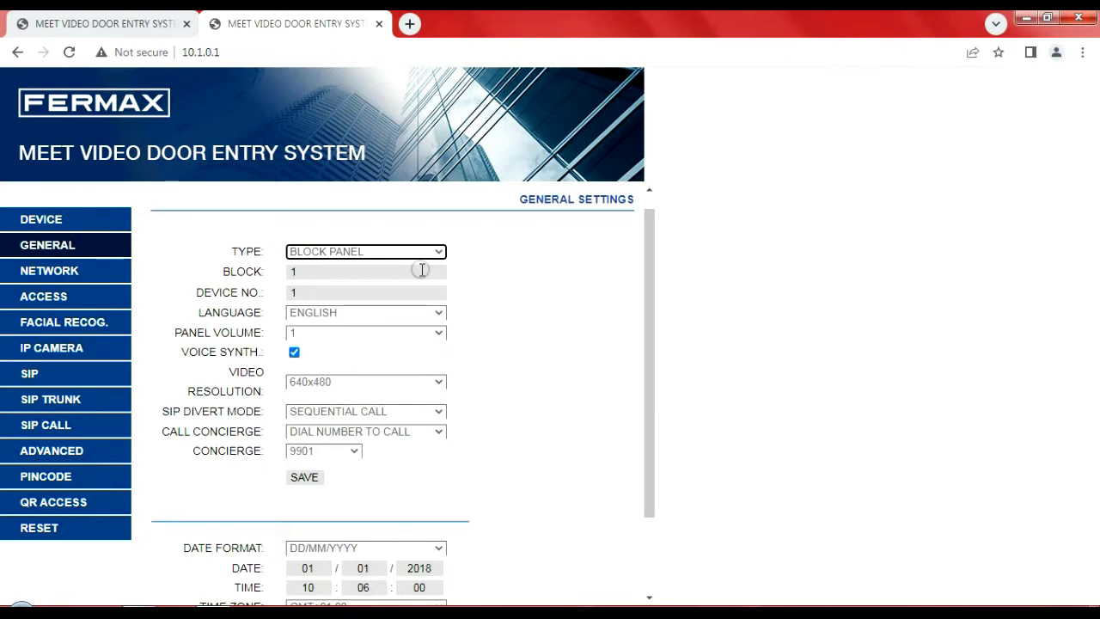
pyautogui.click(381, 253)
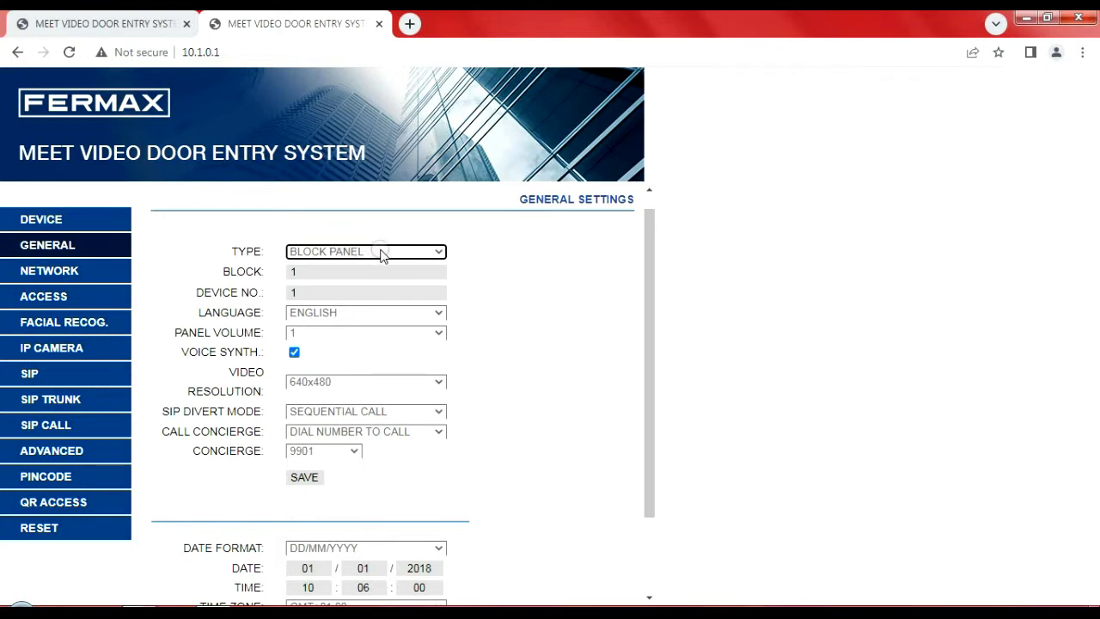
pyautogui.click(341, 271)
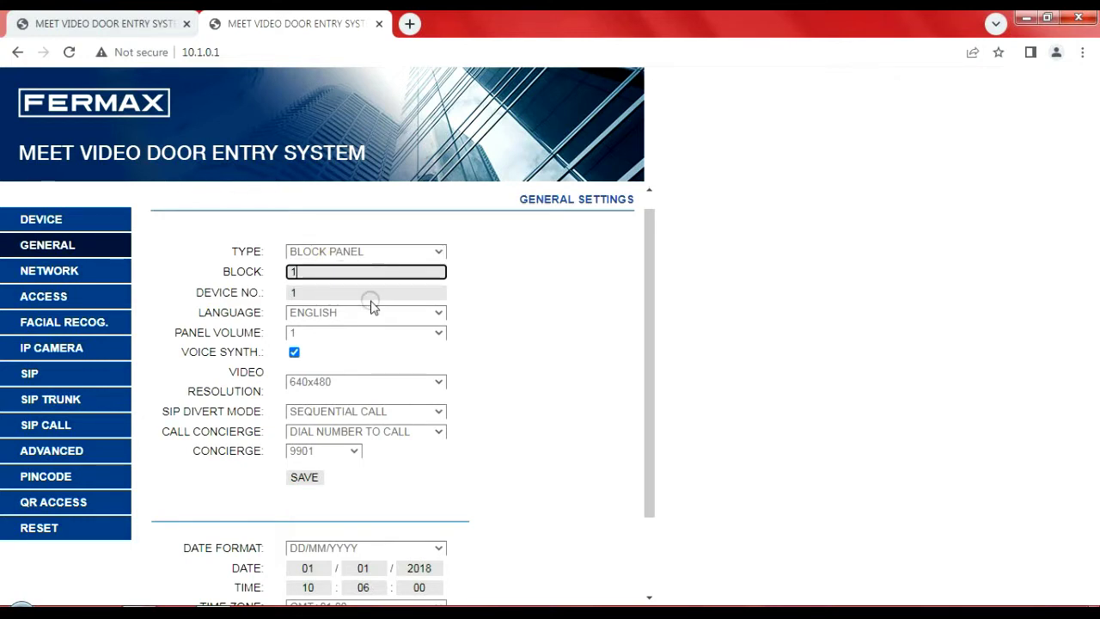
pyautogui.click(371, 293)
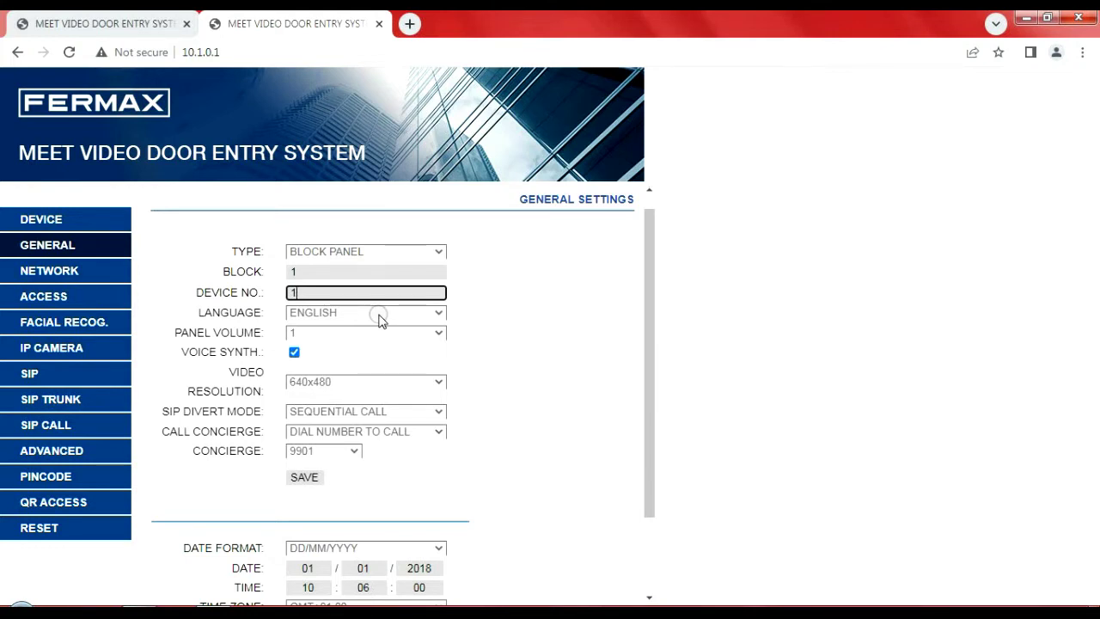
# Step: Change the panel volume to 4, then set it back to 1
pyautogui.click(364, 332)
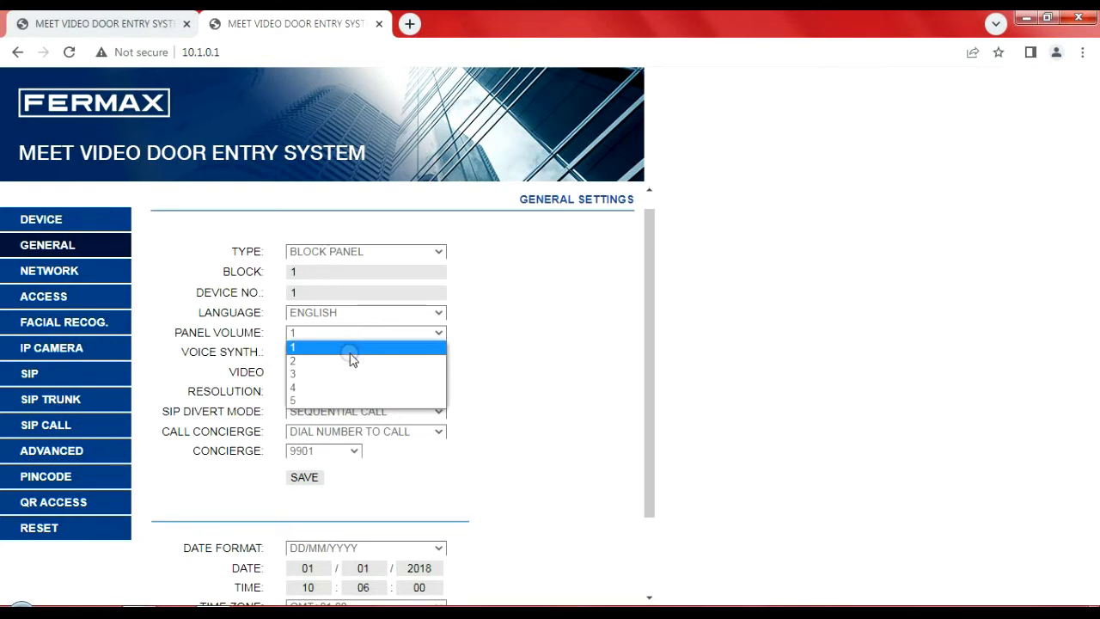
pyautogui.click(338, 388)
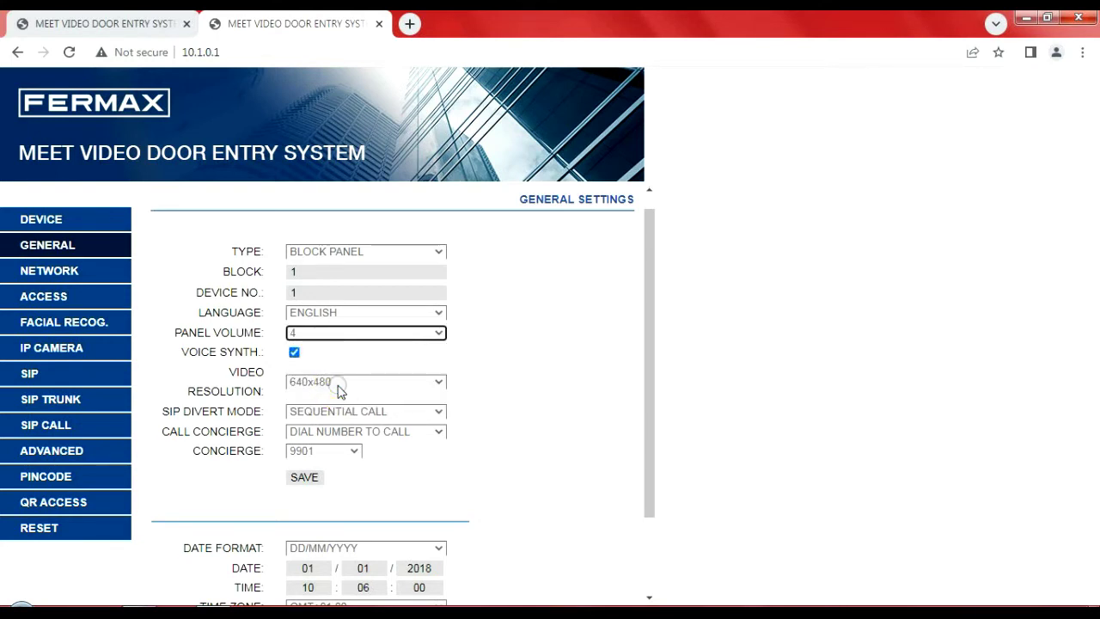
pyautogui.click(358, 336)
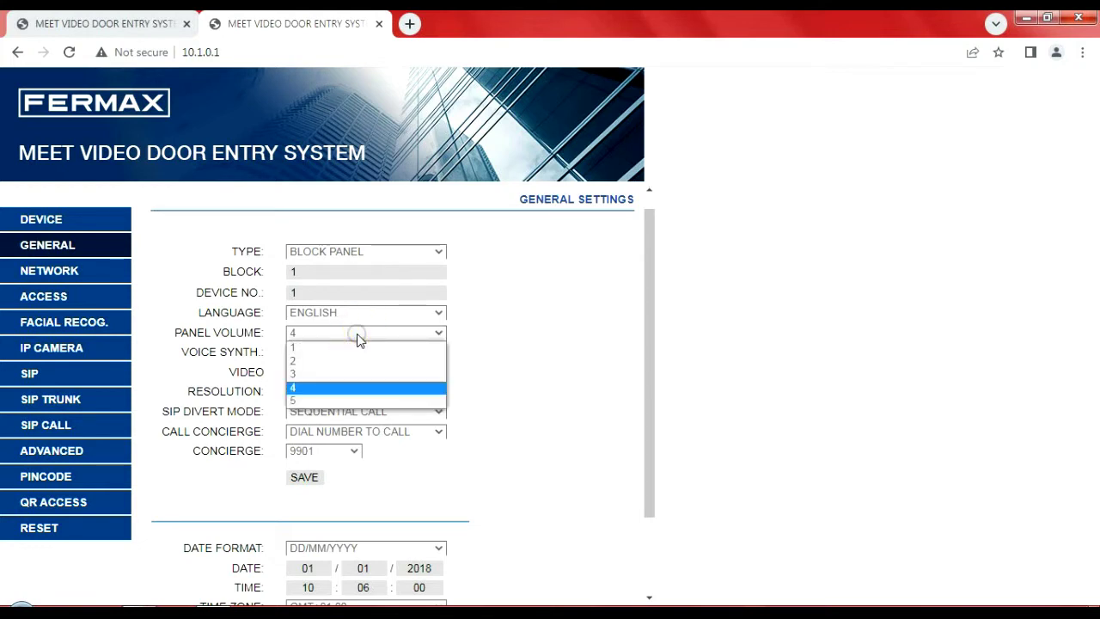
pyautogui.click(343, 347)
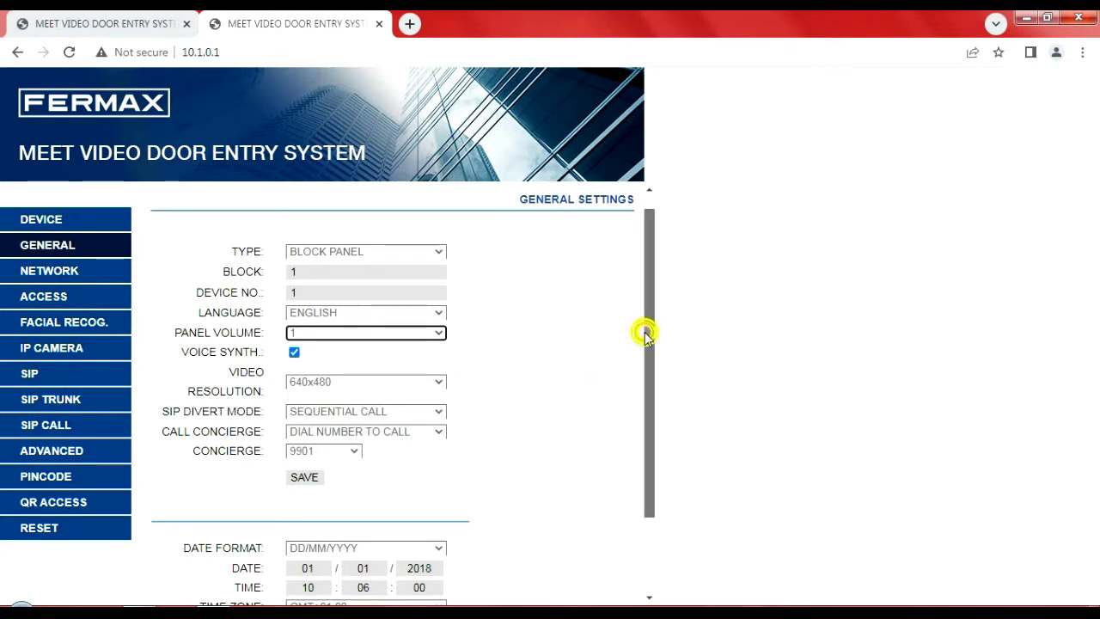
# Step: Check the date and time section, then save the panel's Network settings
pyautogui.moveTo(645, 332); pyautogui.dragTo(646, 460)
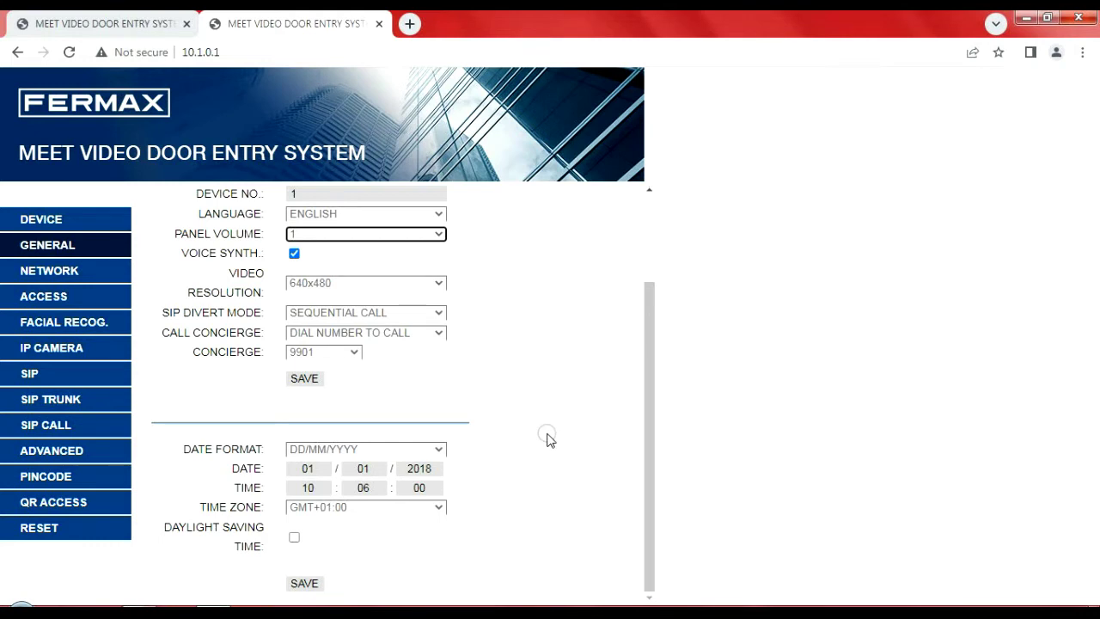
pyautogui.scroll(3, 533, 395)
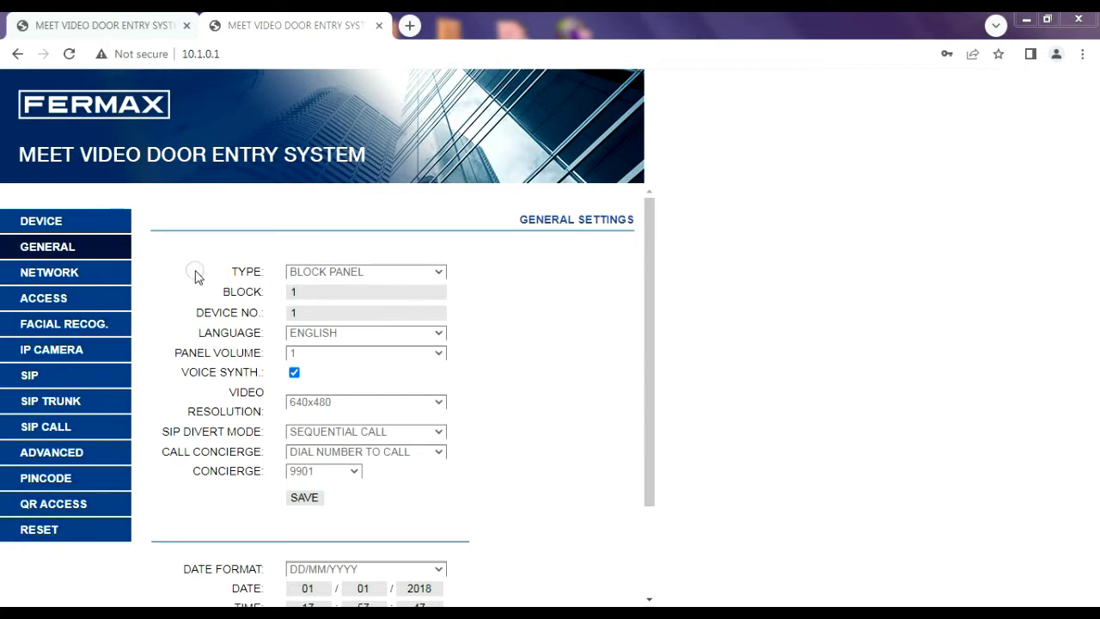
pyautogui.click(108, 277)
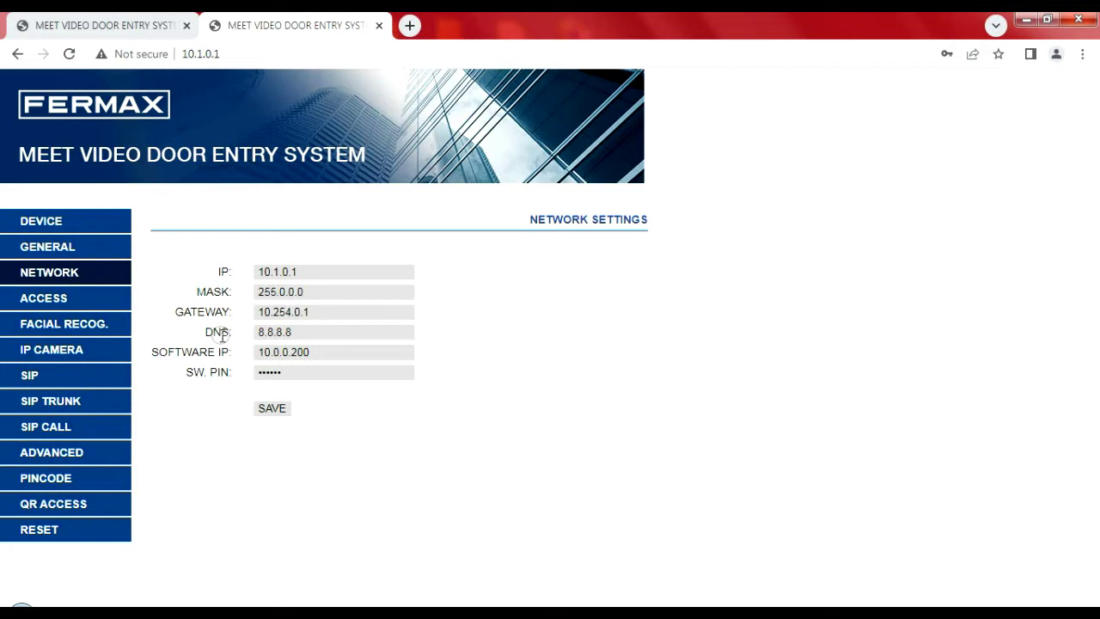
pyautogui.click(290, 408)
# Step: In Access settings, set the door relay time to 3s, then back to 5s
pyautogui.click(115, 306)
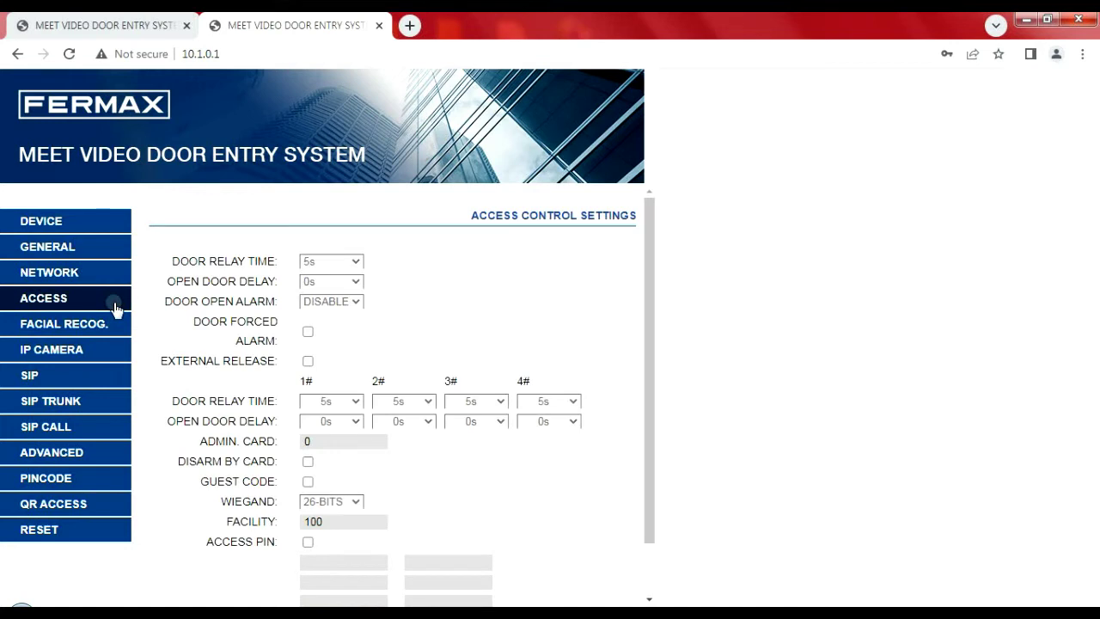
pyautogui.click(342, 266)
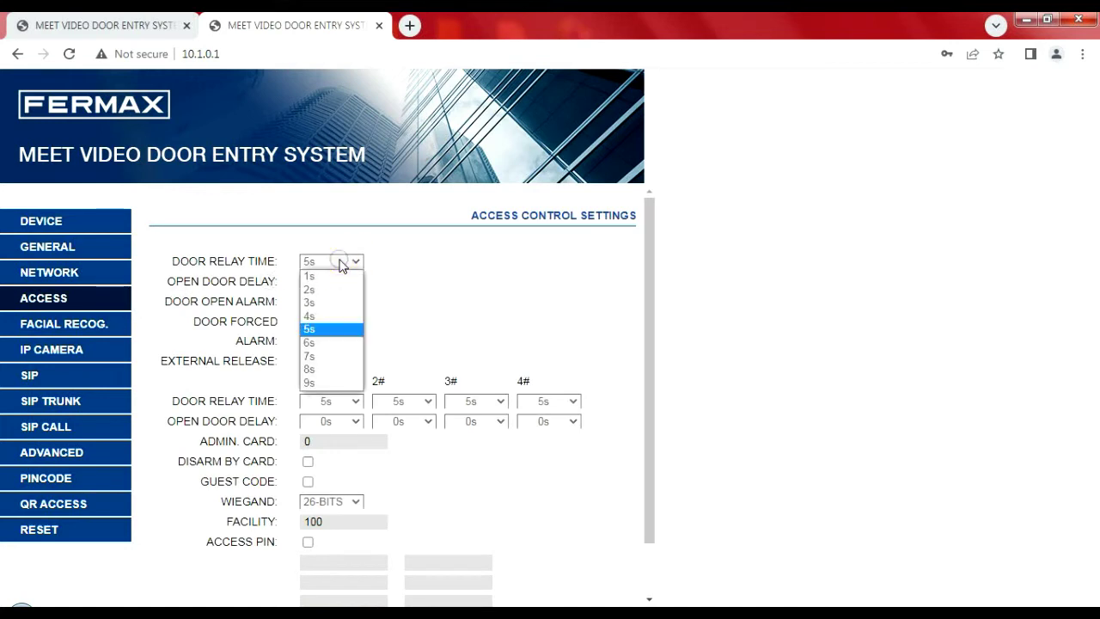
pyautogui.click(332, 303)
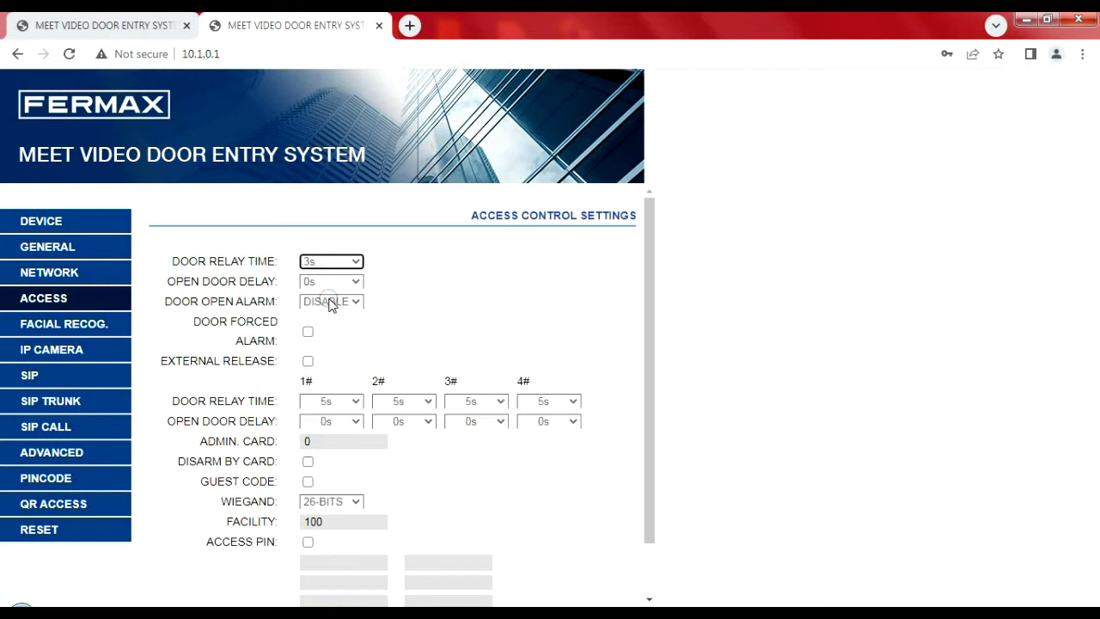
pyautogui.click(355, 262)
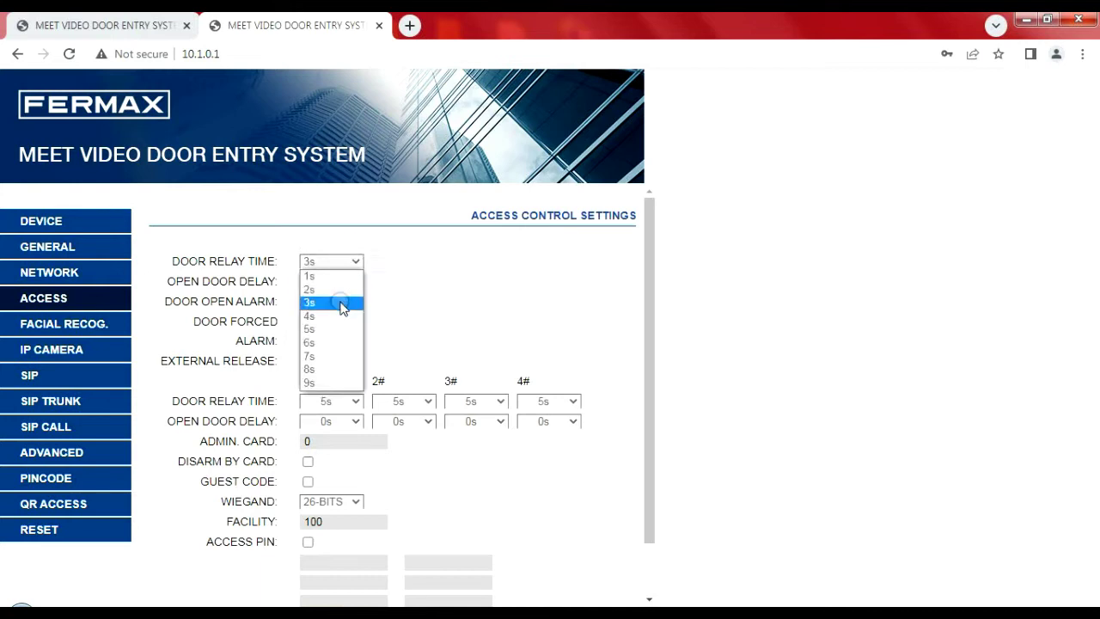
pyautogui.click(340, 329)
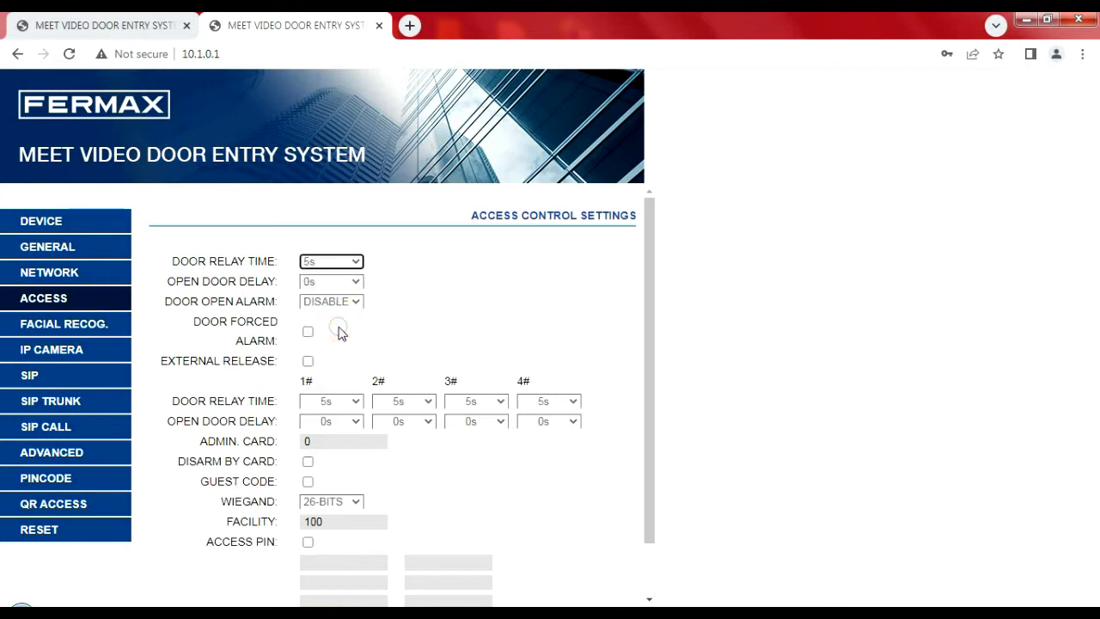
# Step: Set the open door delay to 2s, then back to 0s
pyautogui.click(341, 283)
pyautogui.click(340, 282)
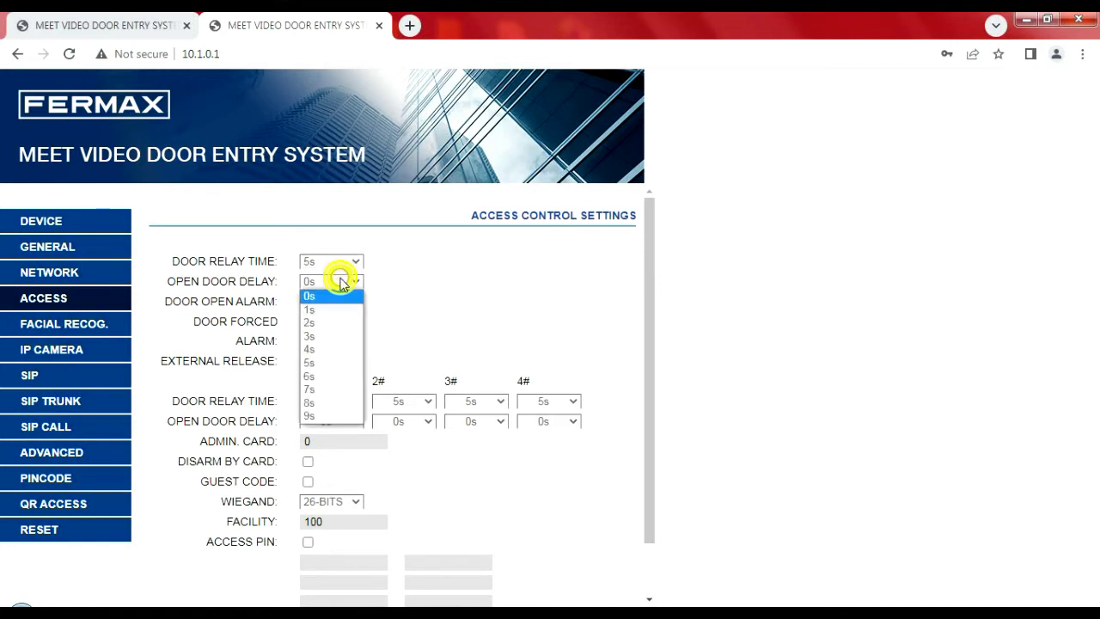
pyautogui.click(343, 323)
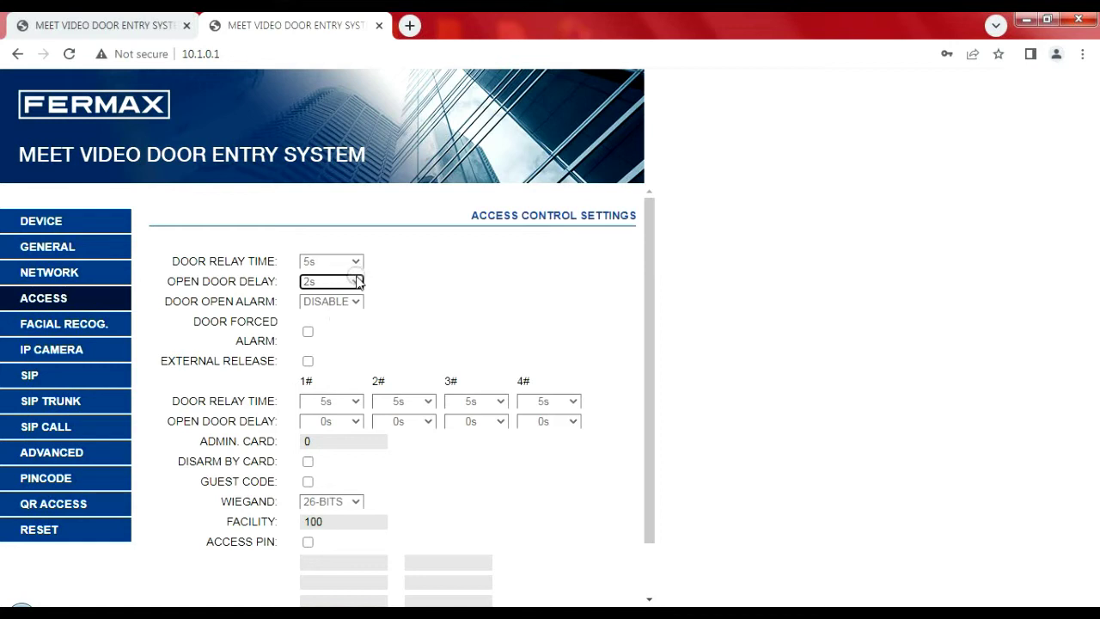
pyautogui.click(355, 283)
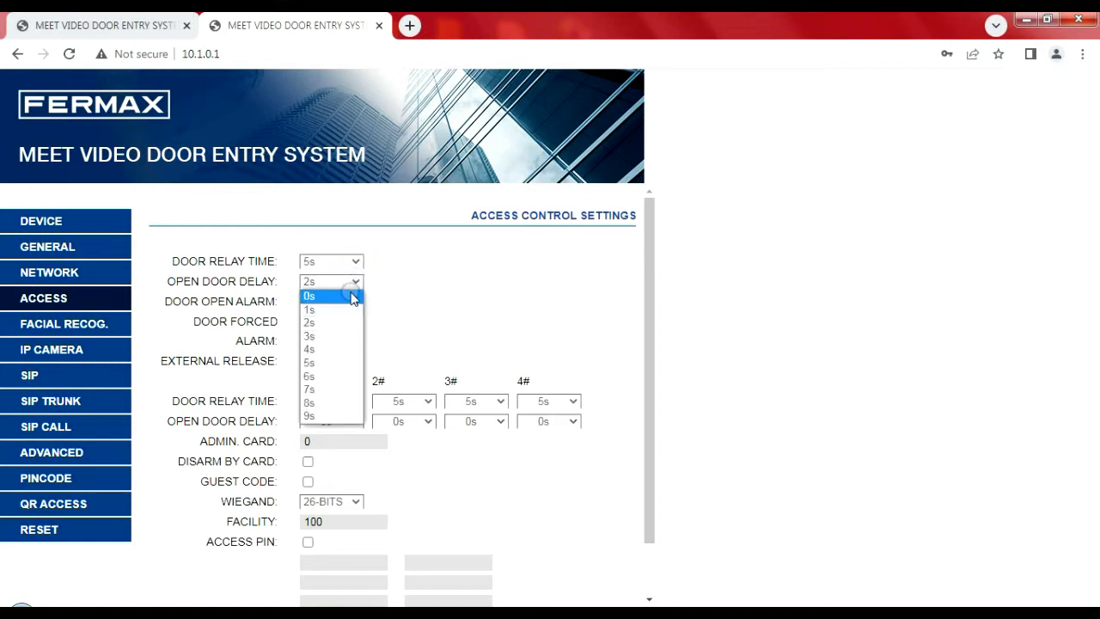
pyautogui.click(351, 297)
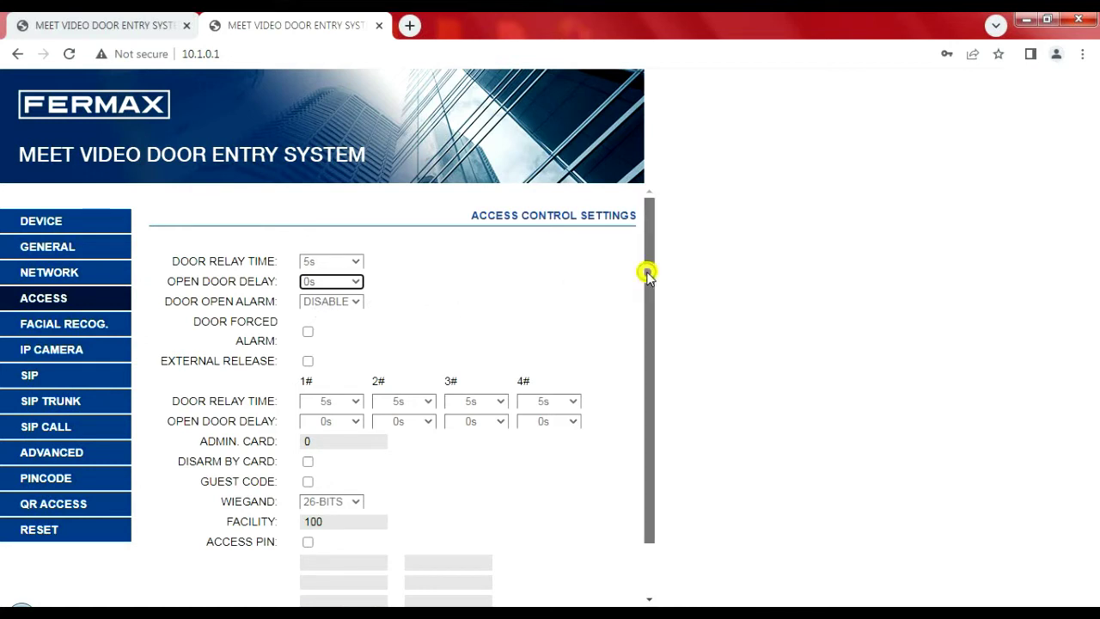
pyautogui.moveTo(647, 273); pyautogui.dragTo(659, 342)
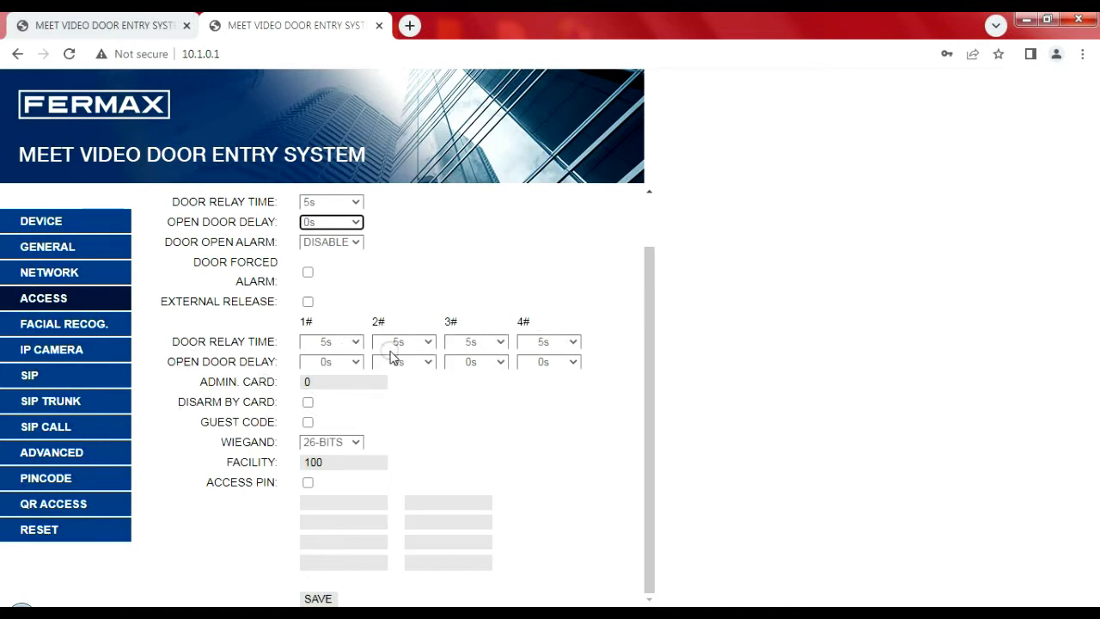
pyautogui.click(334, 379)
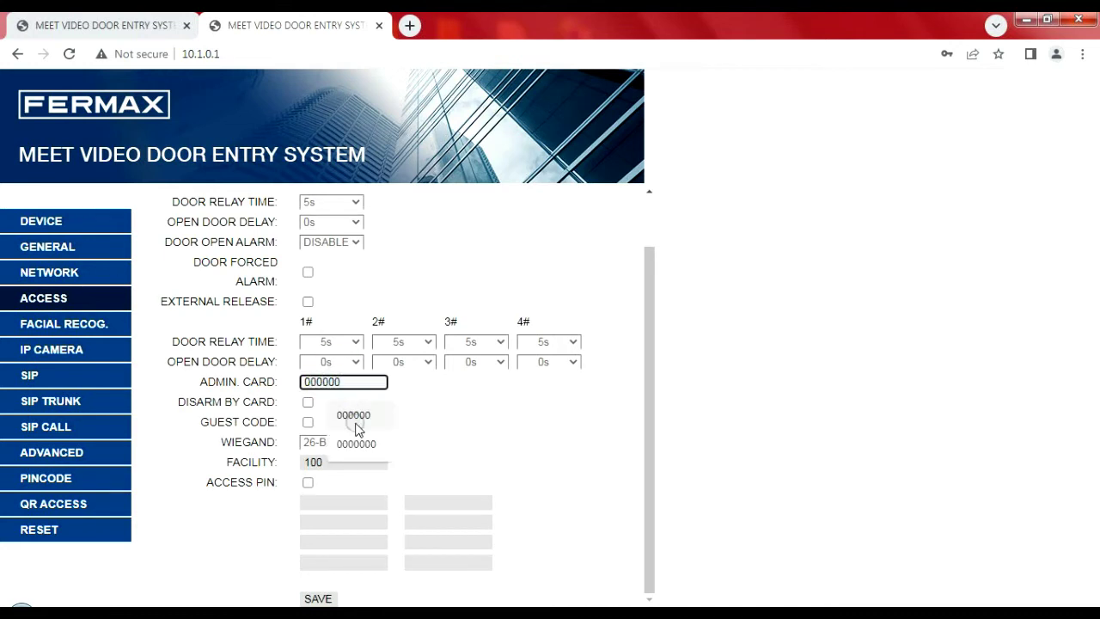
pyautogui.click(353, 415)
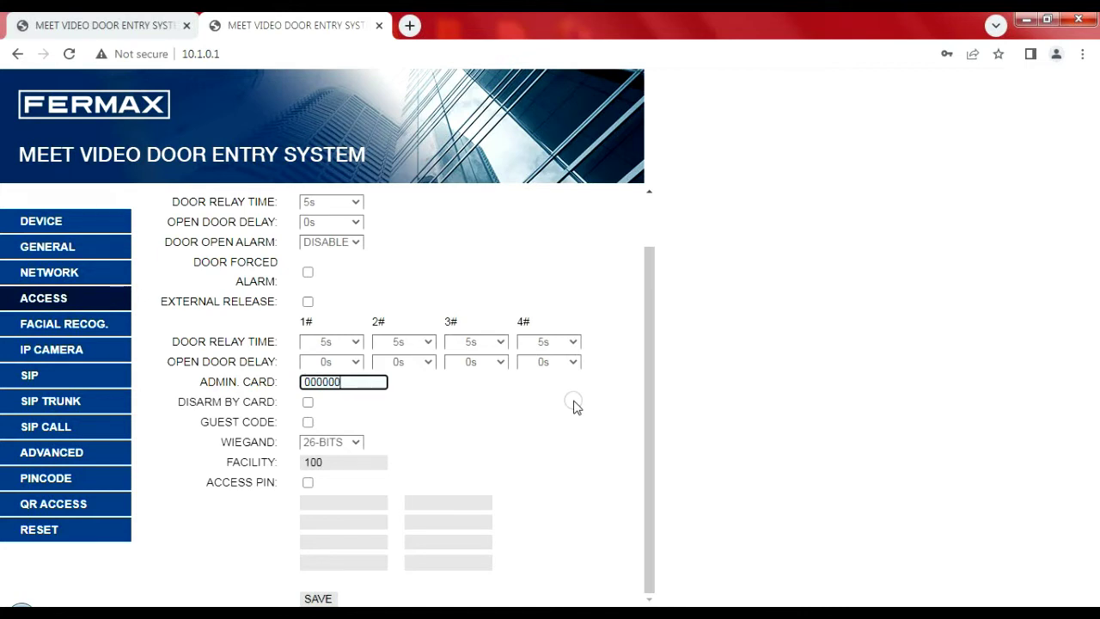
pyautogui.click(354, 383)
pyautogui.click(327, 599)
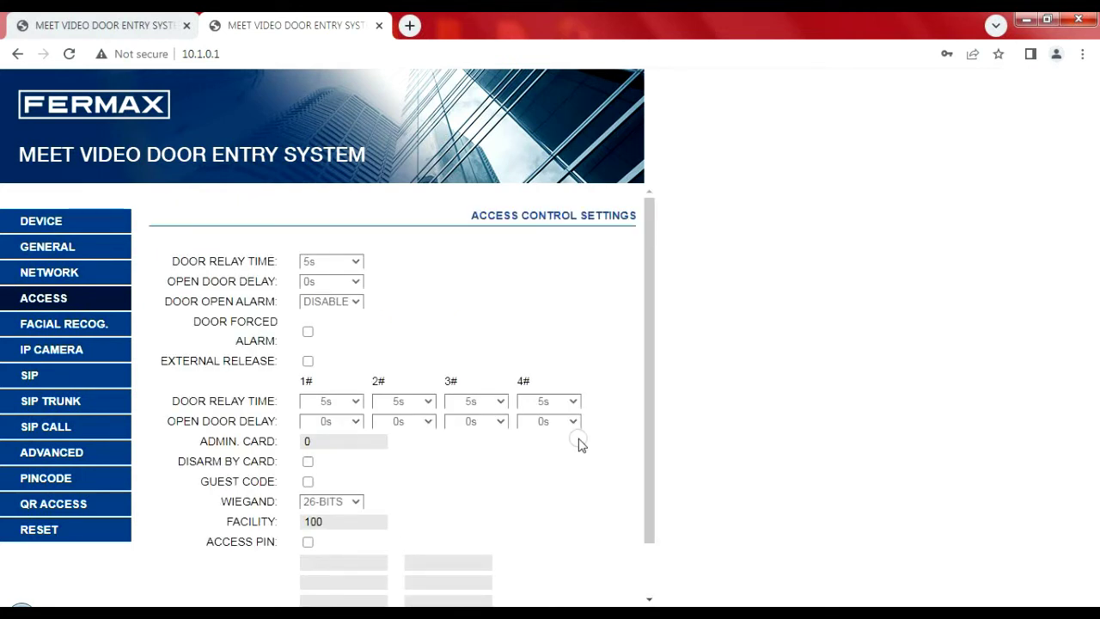
pyautogui.moveTo(646, 372); pyautogui.dragTo(657, 460)
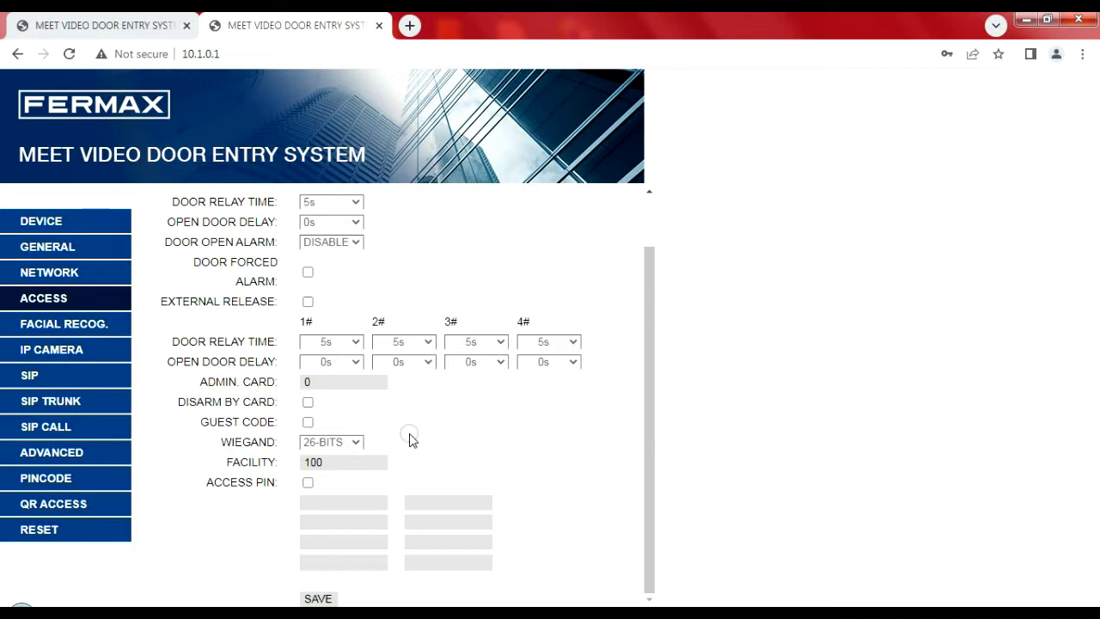
pyautogui.click(357, 443)
pyautogui.click(357, 443)
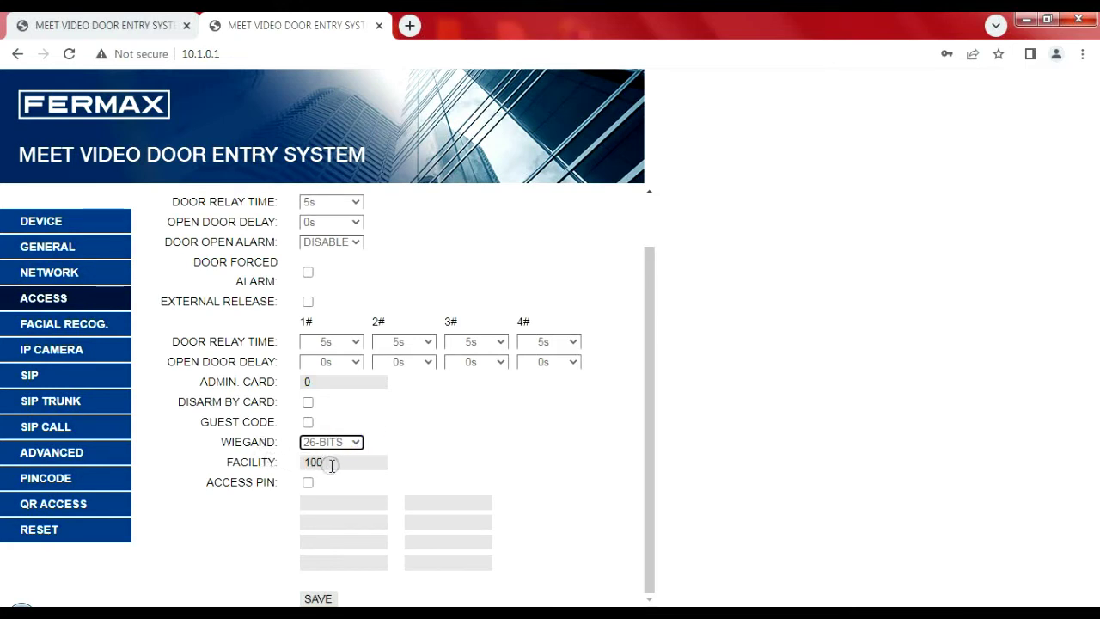
pyautogui.click(336, 465)
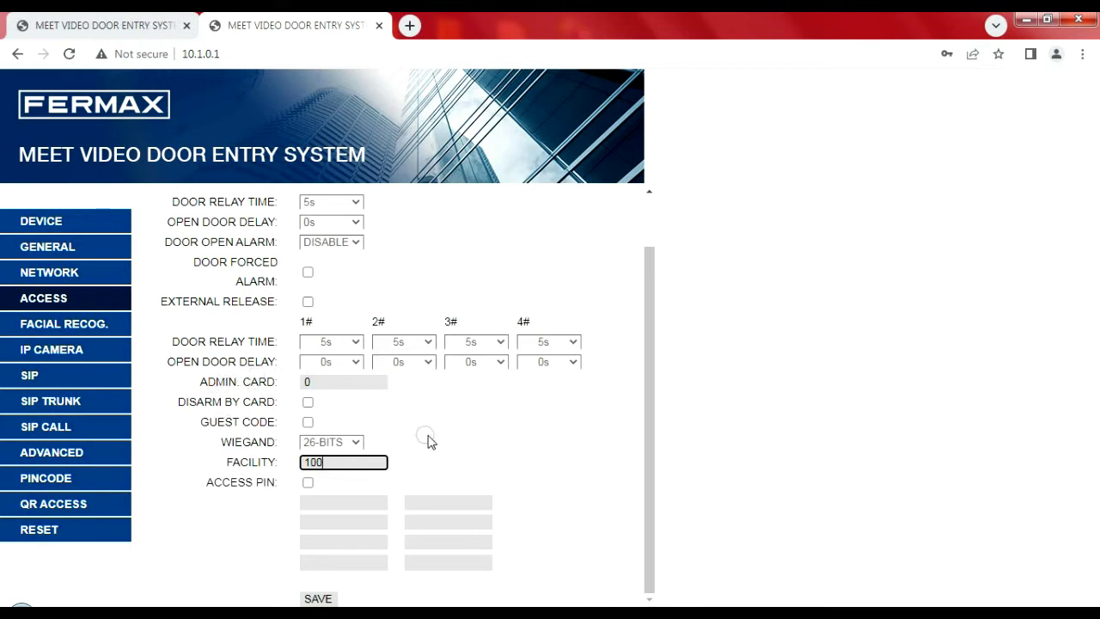
# Step: Enable ACCESS PIN, enter the four-digit entry code and save the access control settings
pyautogui.click(308, 483)
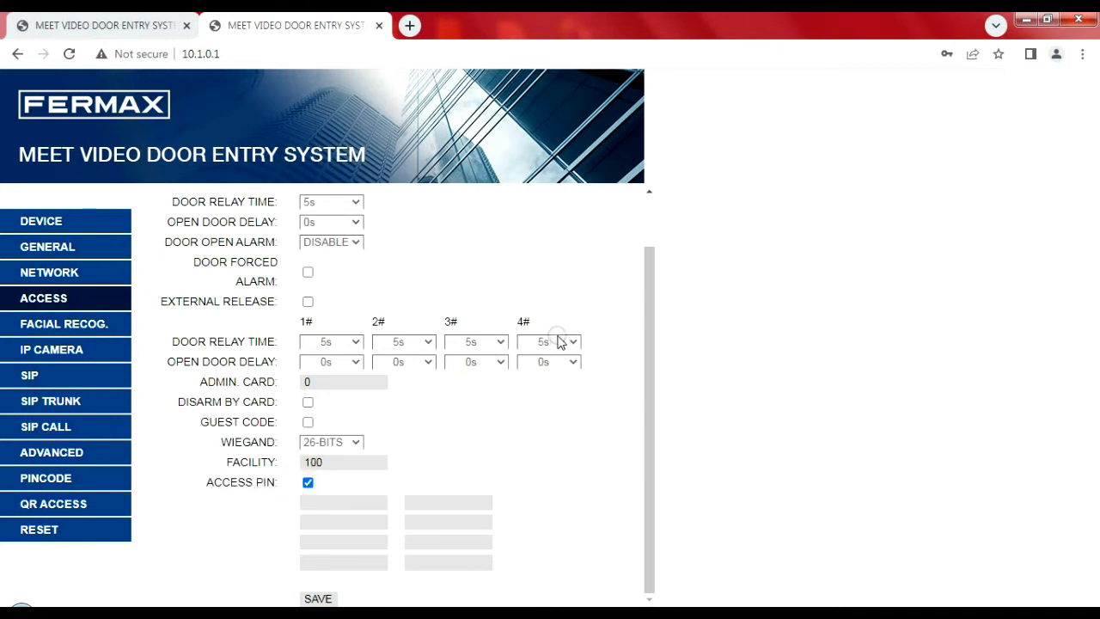
pyautogui.press('Tab')
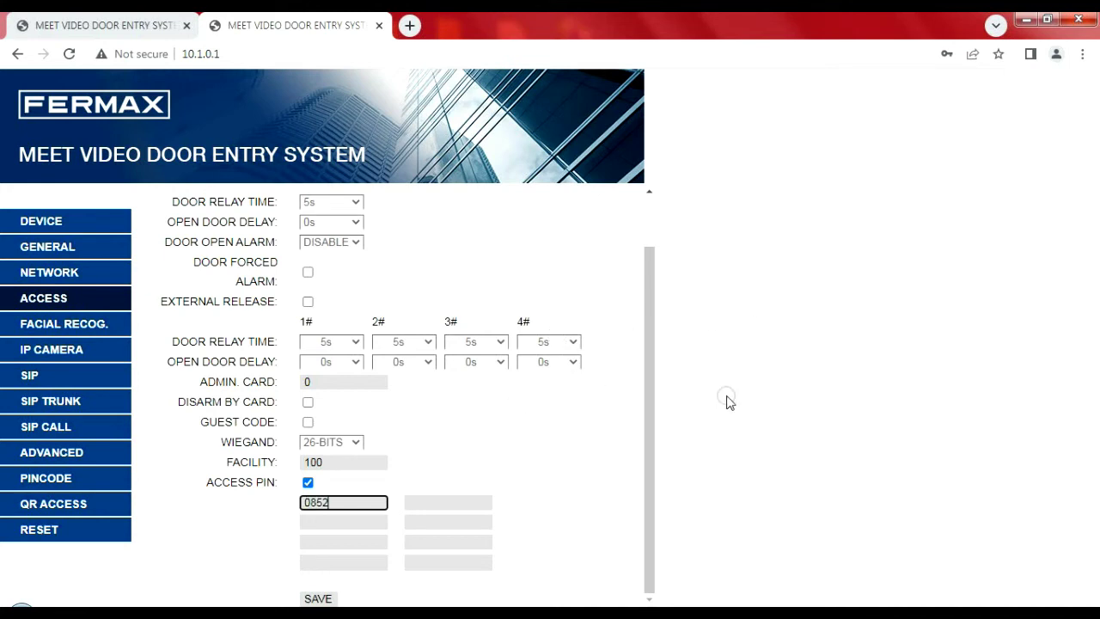
pyautogui.click(325, 599)
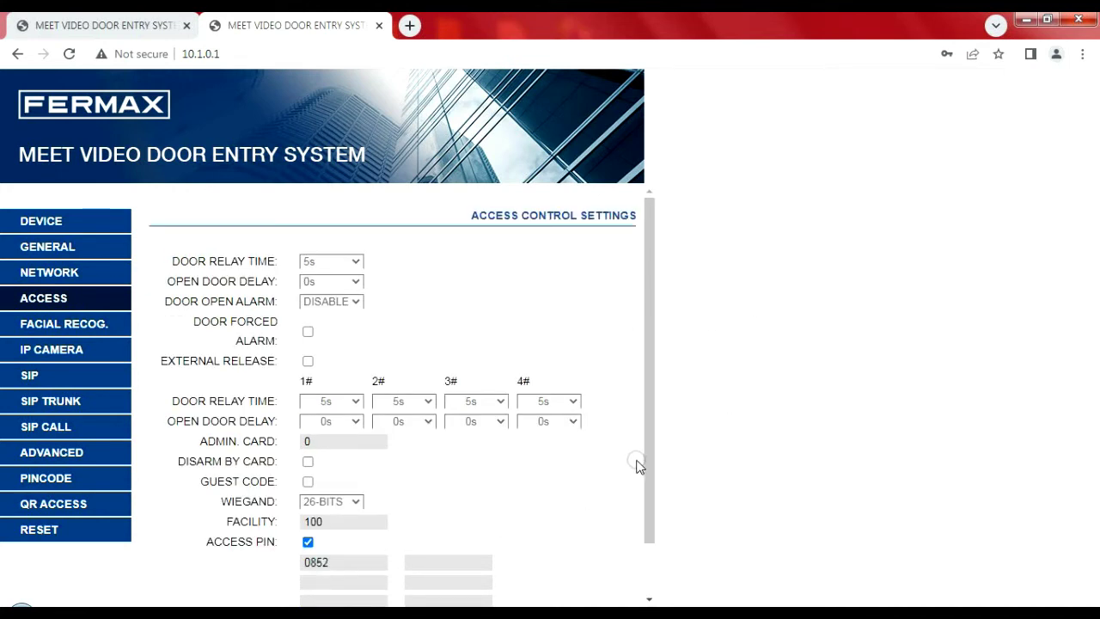
pyautogui.moveTo(649, 456); pyautogui.dragTo(654, 557)
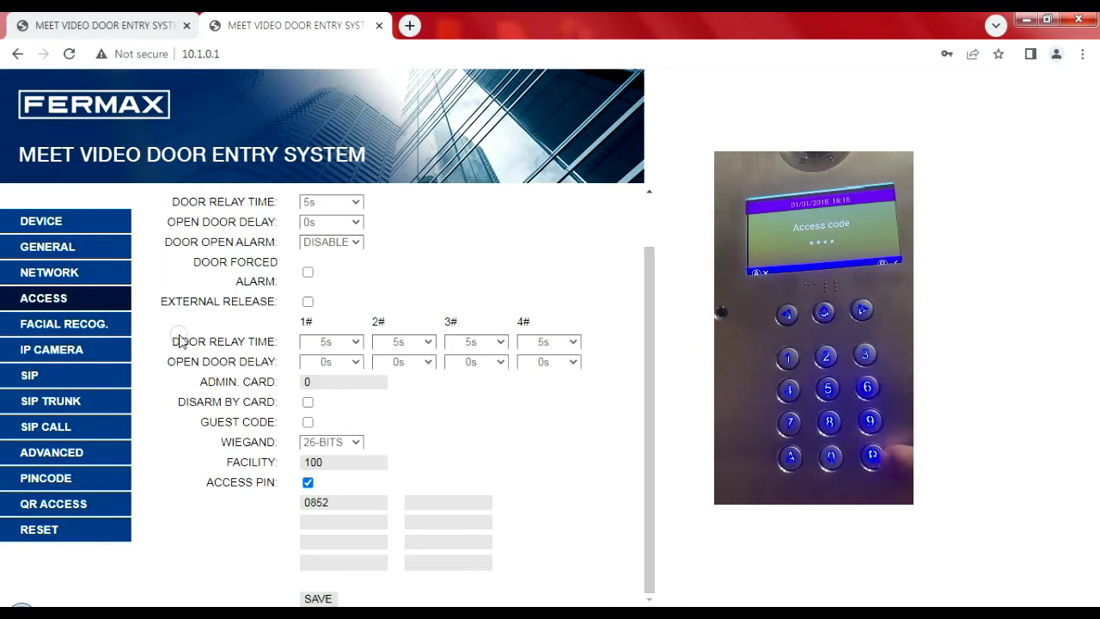
# Step: In Facial Recog., toggle face recognition on and back off, then go to IP Camera settings
pyautogui.click(113, 327)
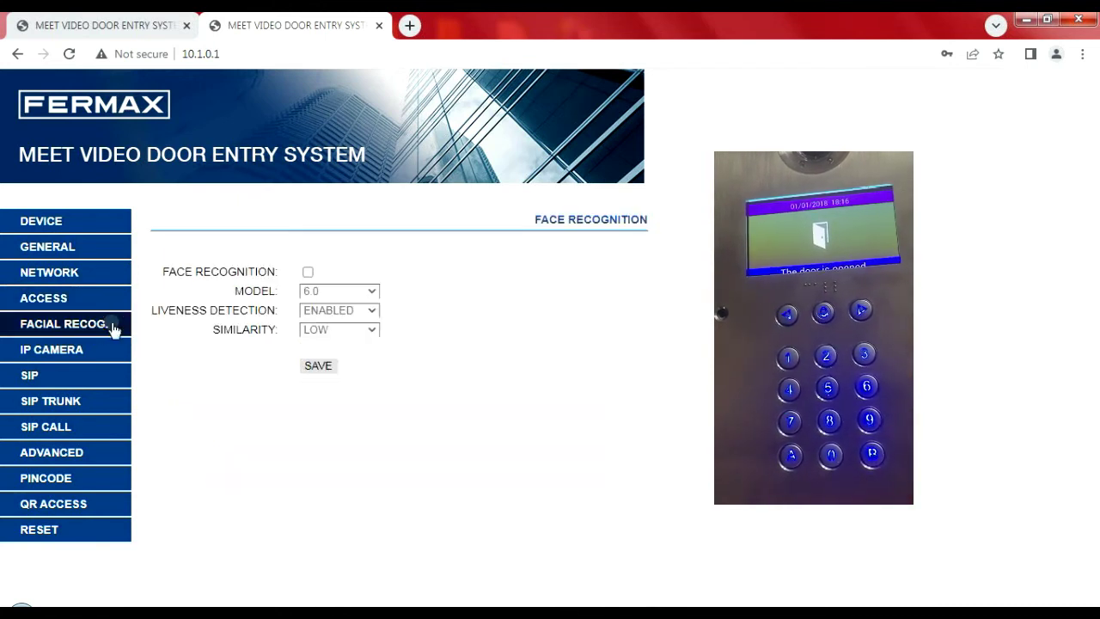
pyautogui.click(308, 272)
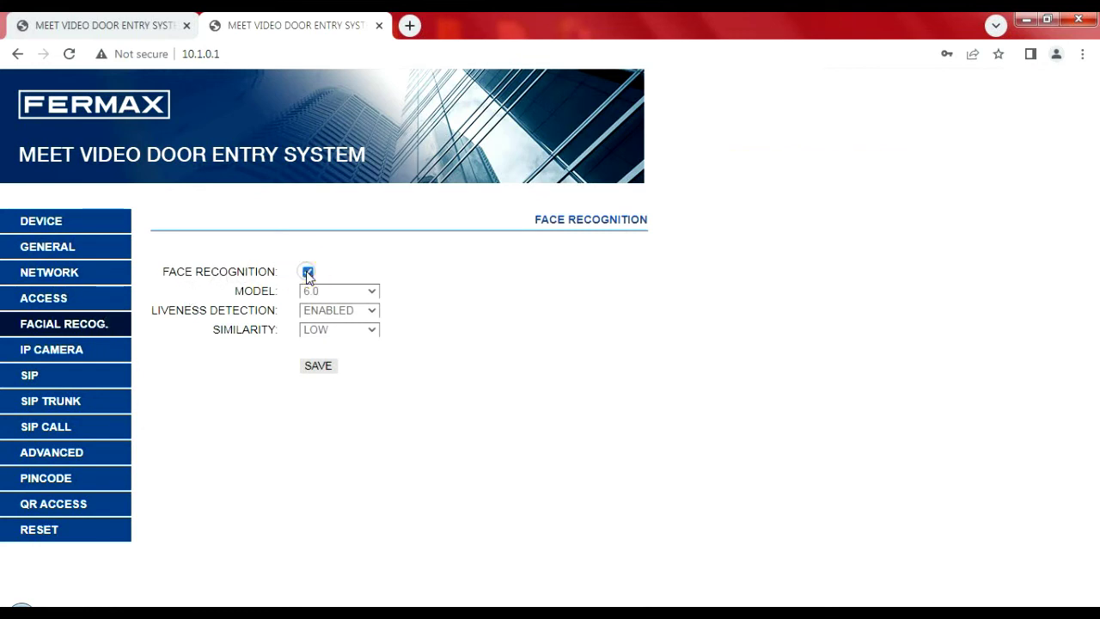
pyautogui.click(308, 272)
pyautogui.click(116, 355)
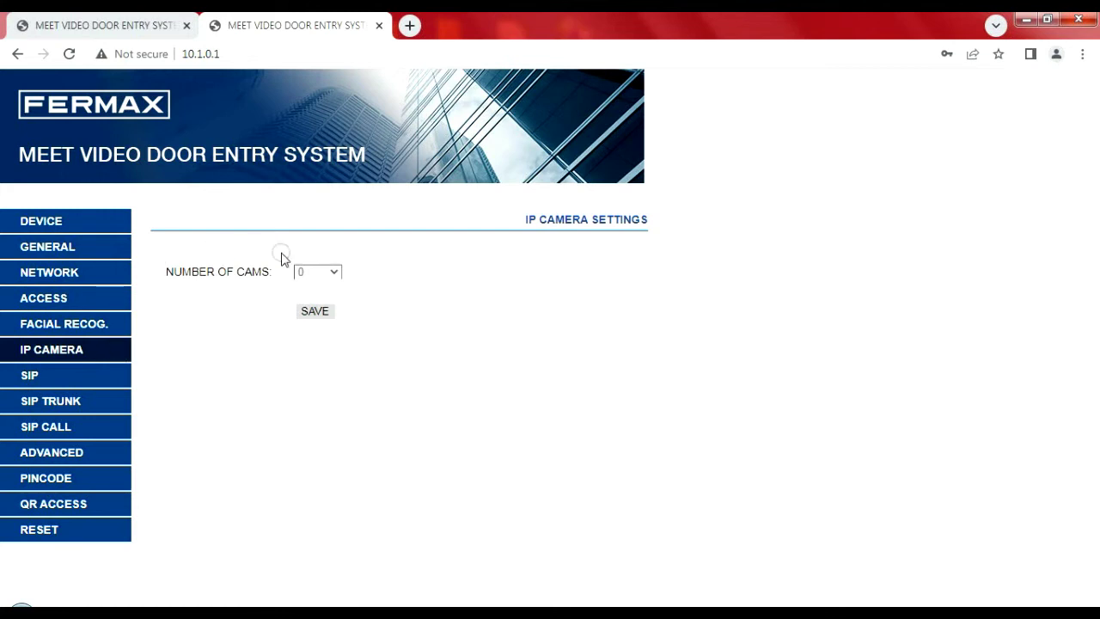
# Step: Set NUMBER OF CAMS to 4, check the IP CAM 1 name and URL fields, then go to SIP
pyautogui.click(323, 271)
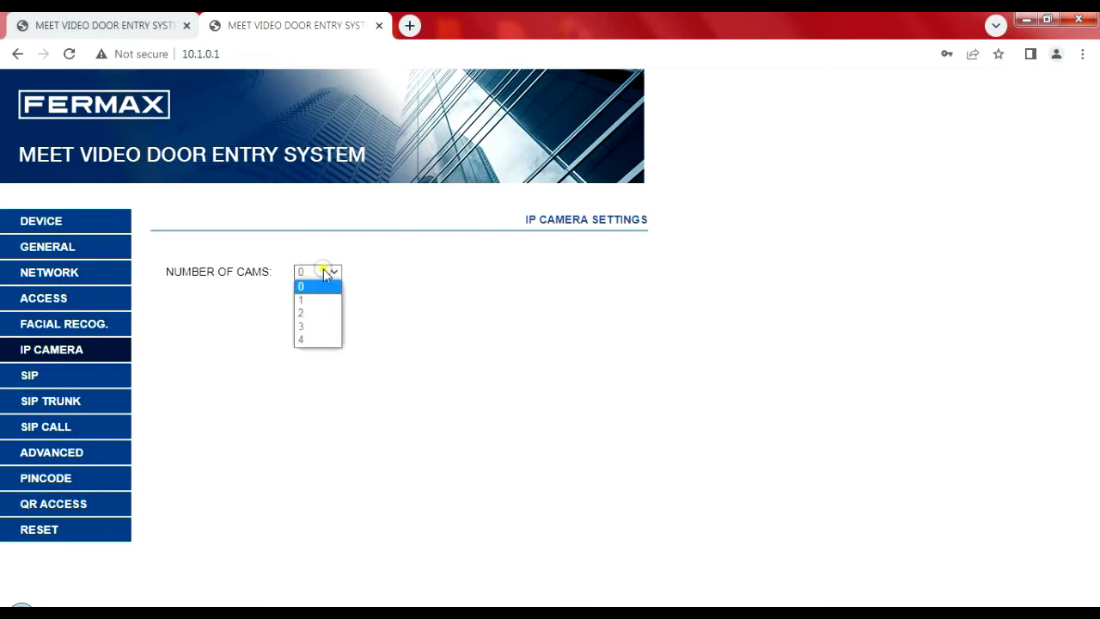
pyautogui.click(320, 339)
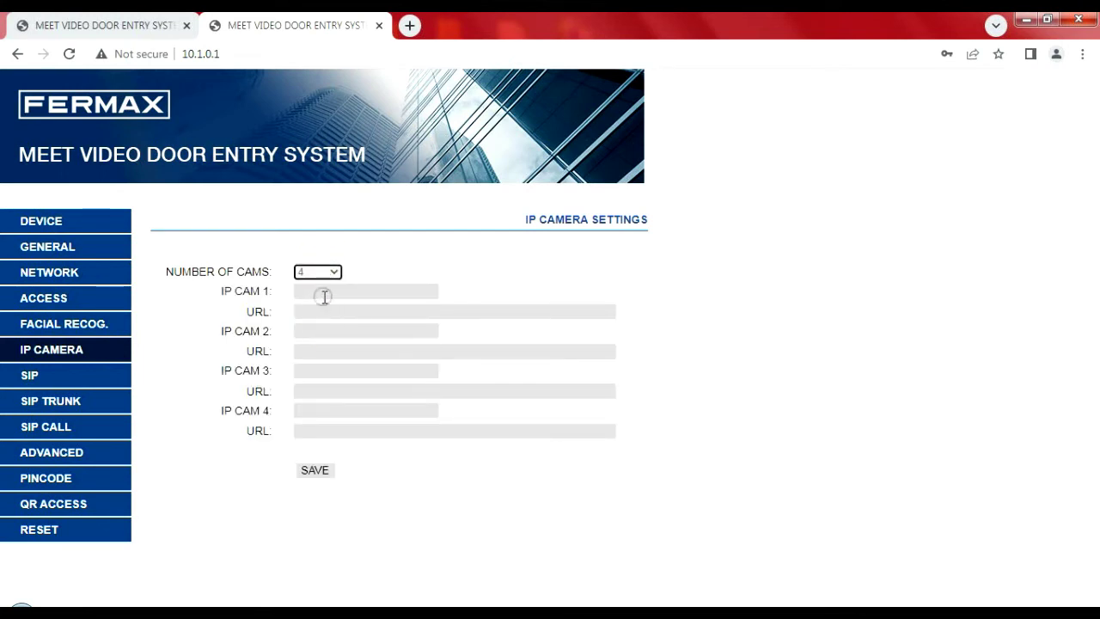
pyautogui.click(312, 294)
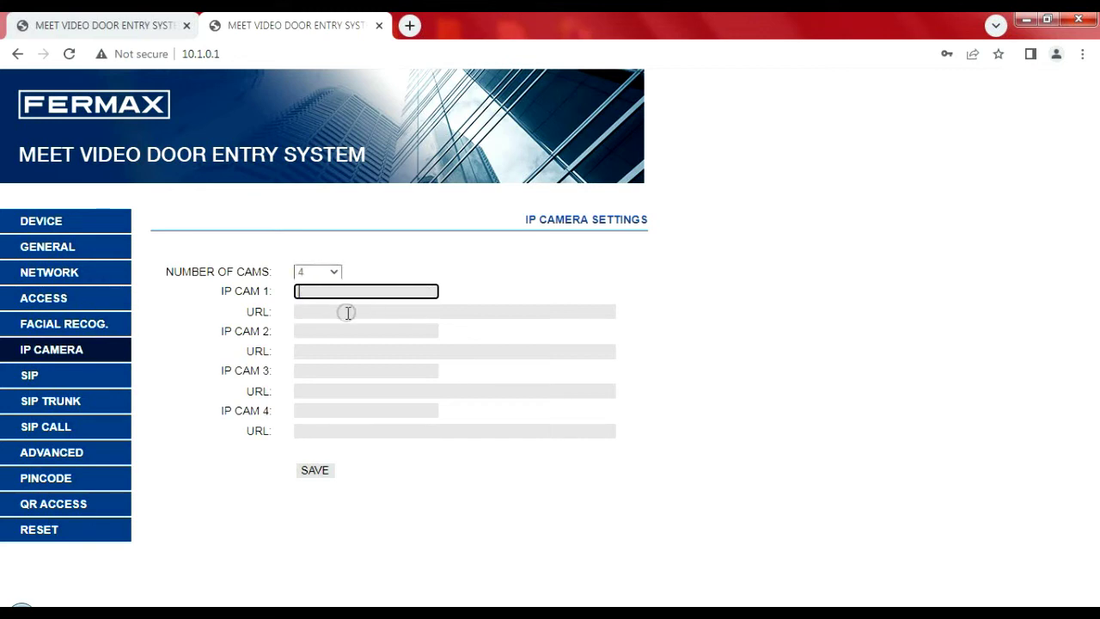
pyautogui.click(334, 313)
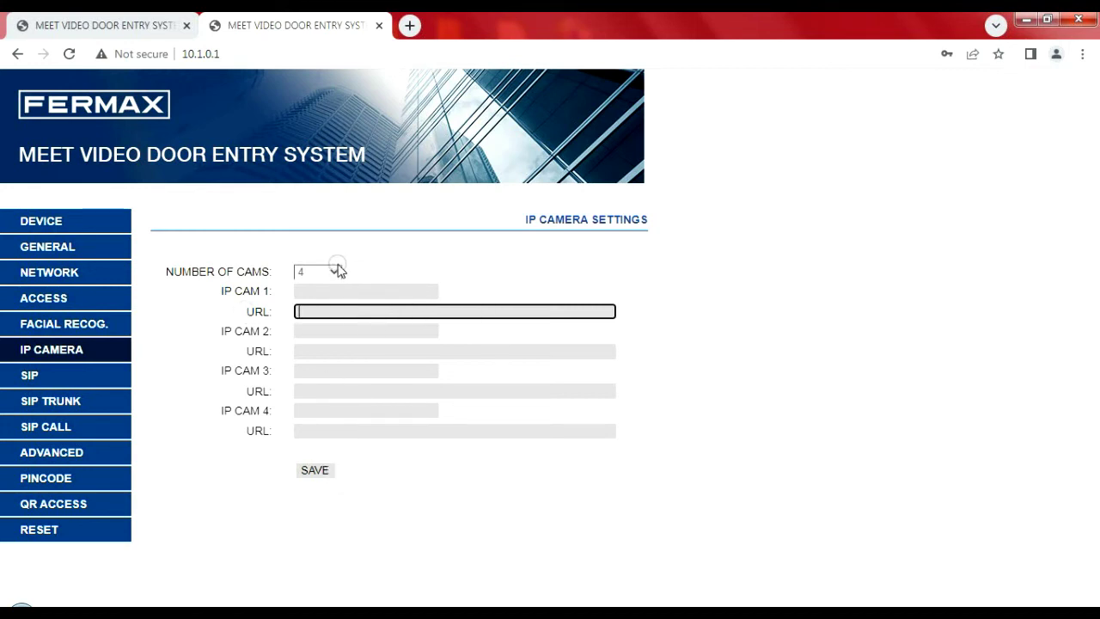
pyautogui.click(98, 377)
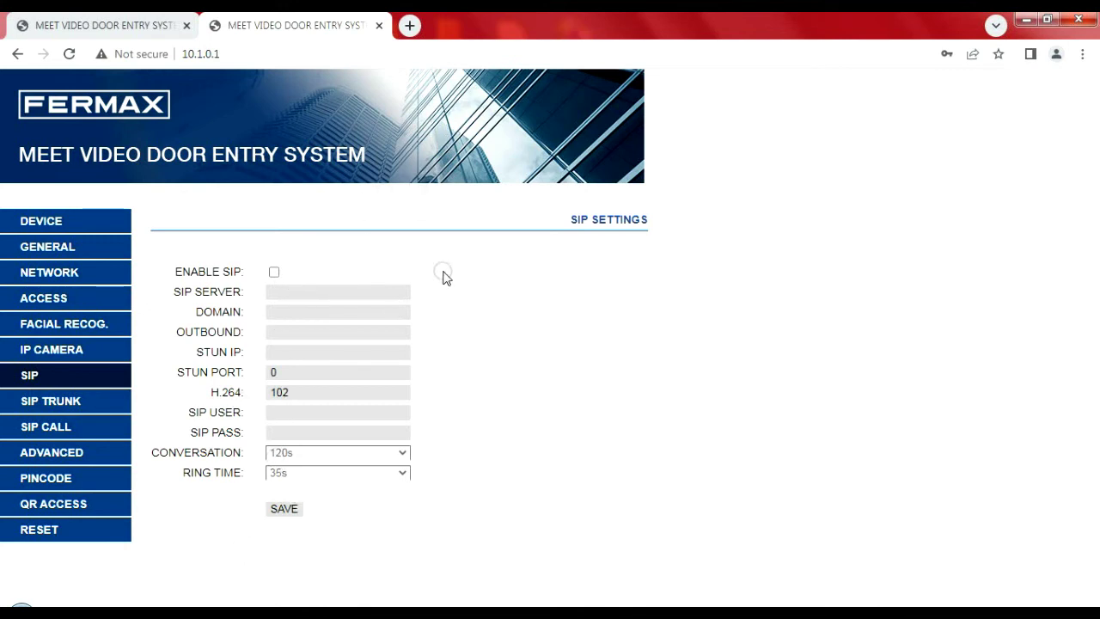
# Step: Save the SIP page with SIP disabled, try the greyed SIP server field, then go to SIP Trunk
pyautogui.click(291, 514)
pyautogui.click(264, 296)
pyautogui.click(118, 399)
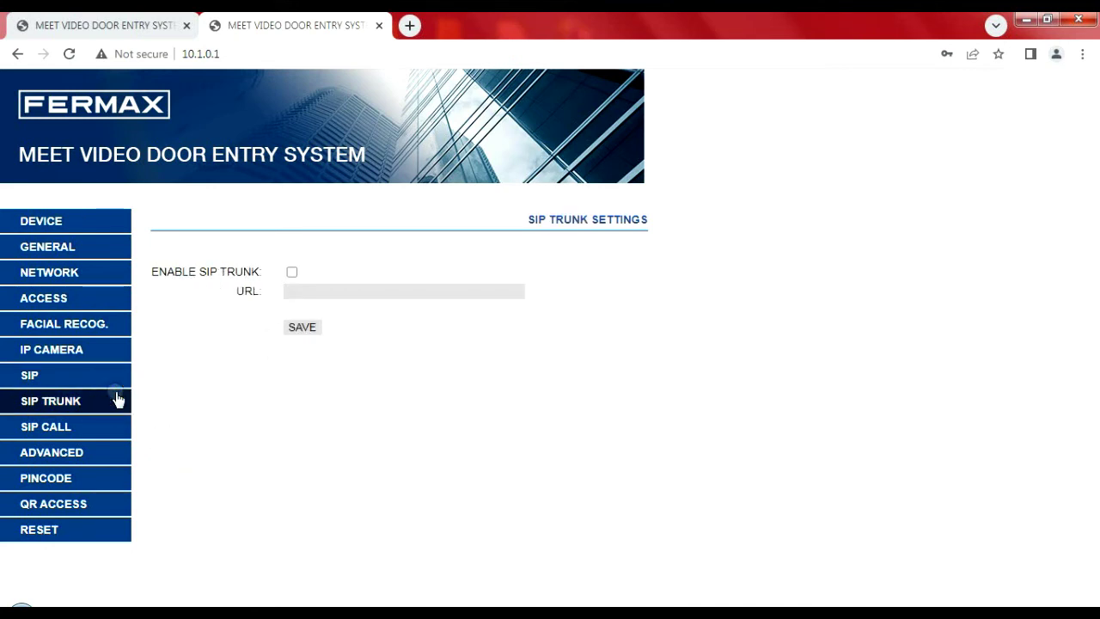
# Step: Show the SIP Call list with its Choose File, IMPORT and EXPORT controls, then go to Advanced
pyautogui.click(87, 427)
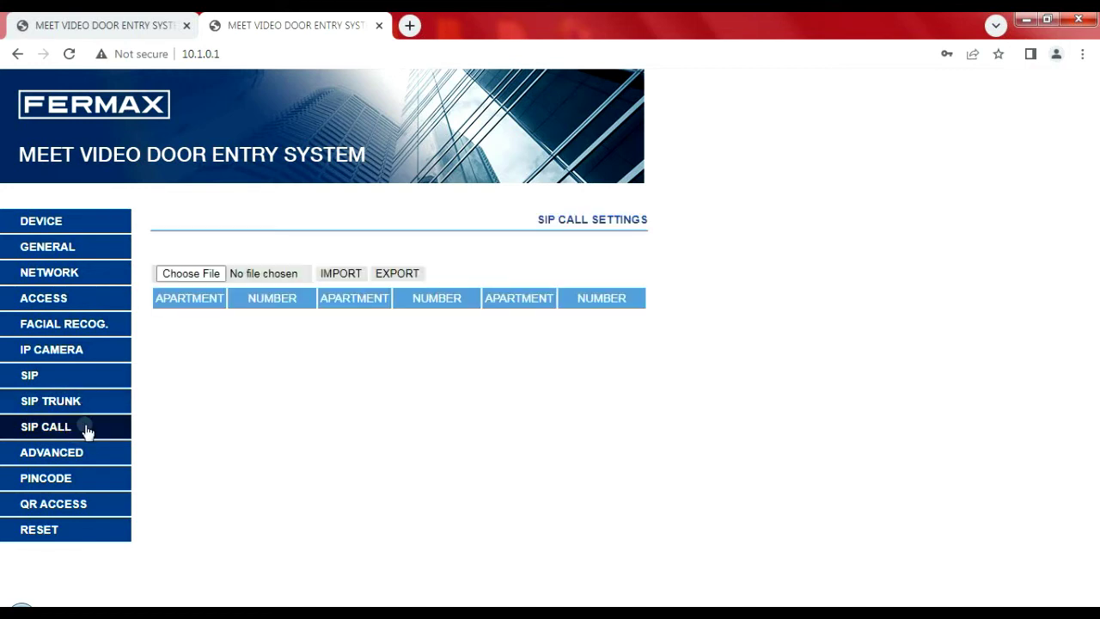
pyautogui.click(539, 345)
pyautogui.click(306, 274)
pyautogui.click(380, 279)
pyautogui.click(65, 454)
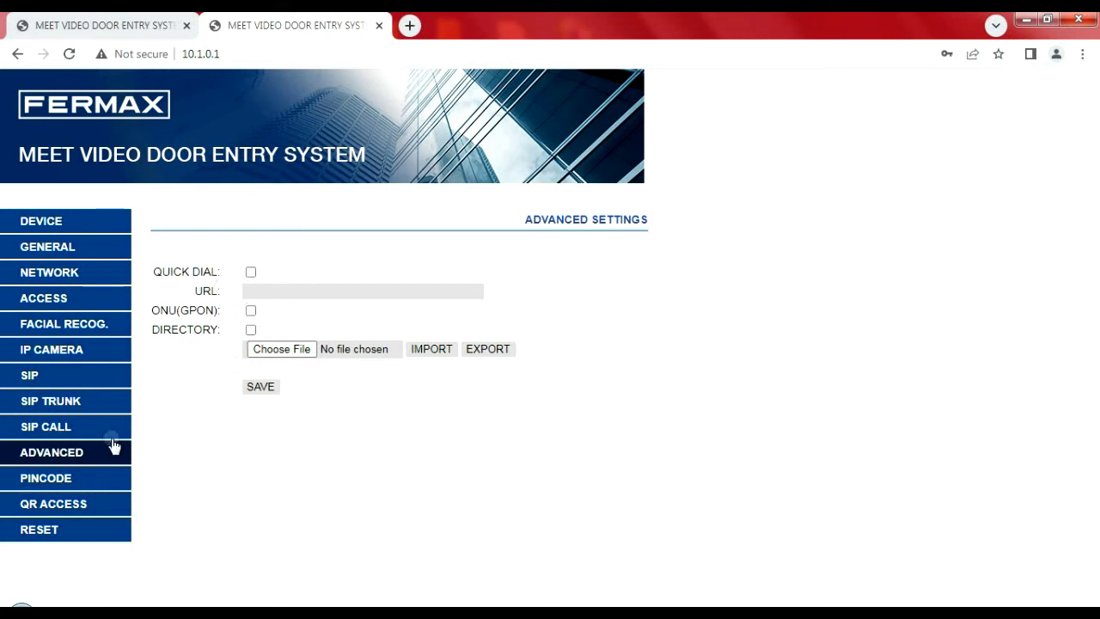
# Step: View the PINCODE form's CURRENT PIN field, then go to the QR ACCESS page
pyautogui.click(88, 478)
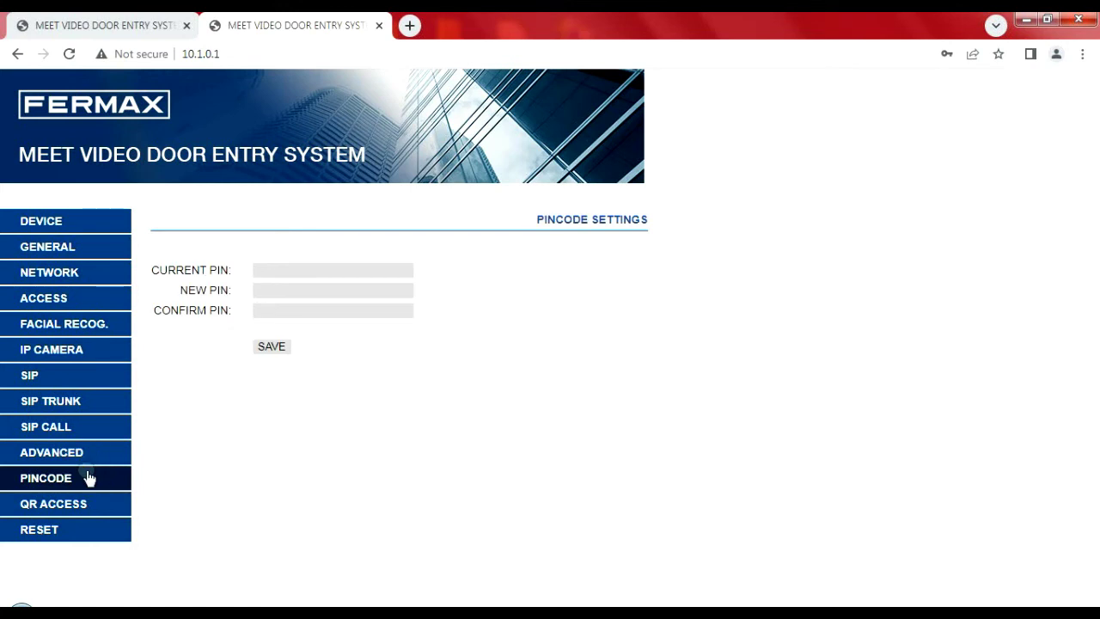
pyautogui.click(299, 267)
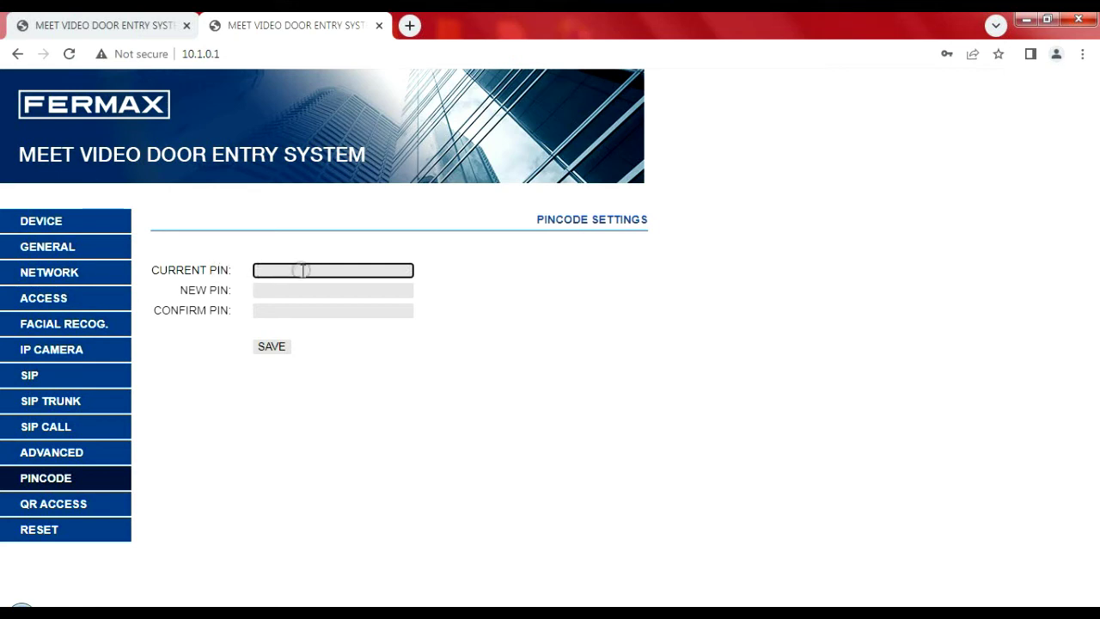
pyautogui.click(112, 506)
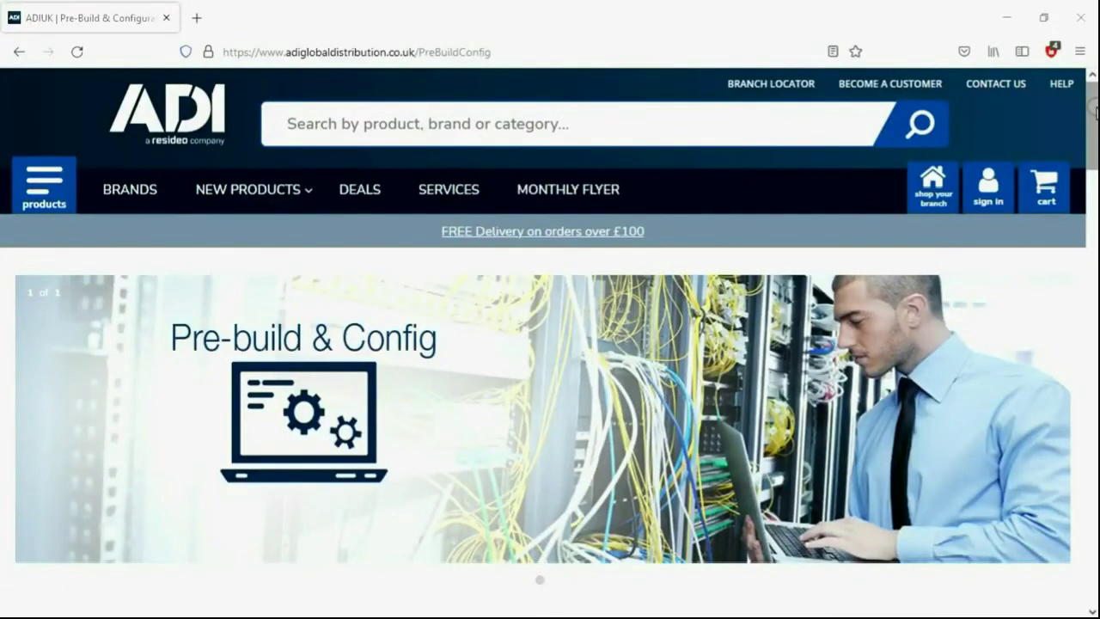
# Step: Scroll the ADI Pre-Build & Config page down to the 'Our services include:' list
pyautogui.scroll(-3, 550, 344)
pyautogui.scroll(-5, 550, 369)
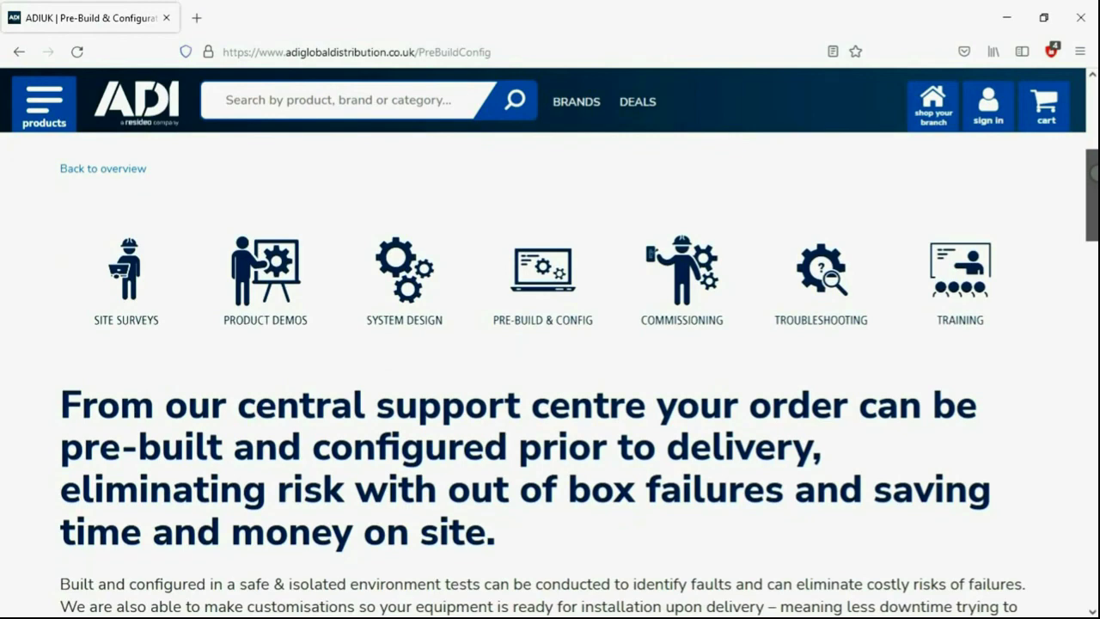
pyautogui.scroll(-3, 550, 379)
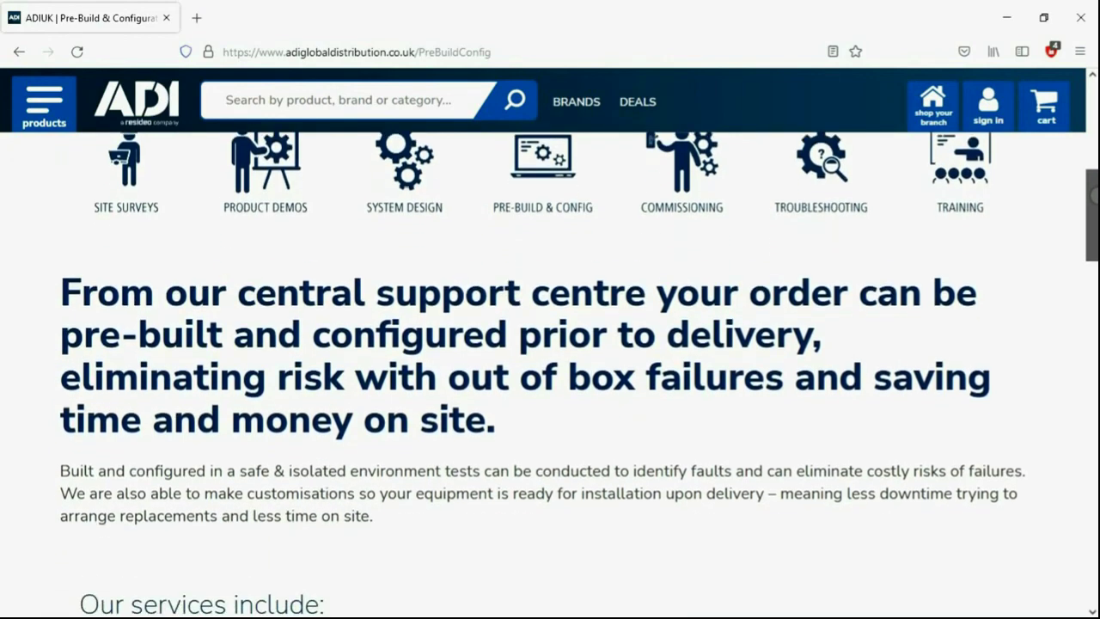
pyautogui.scroll(-6, 550, 373)
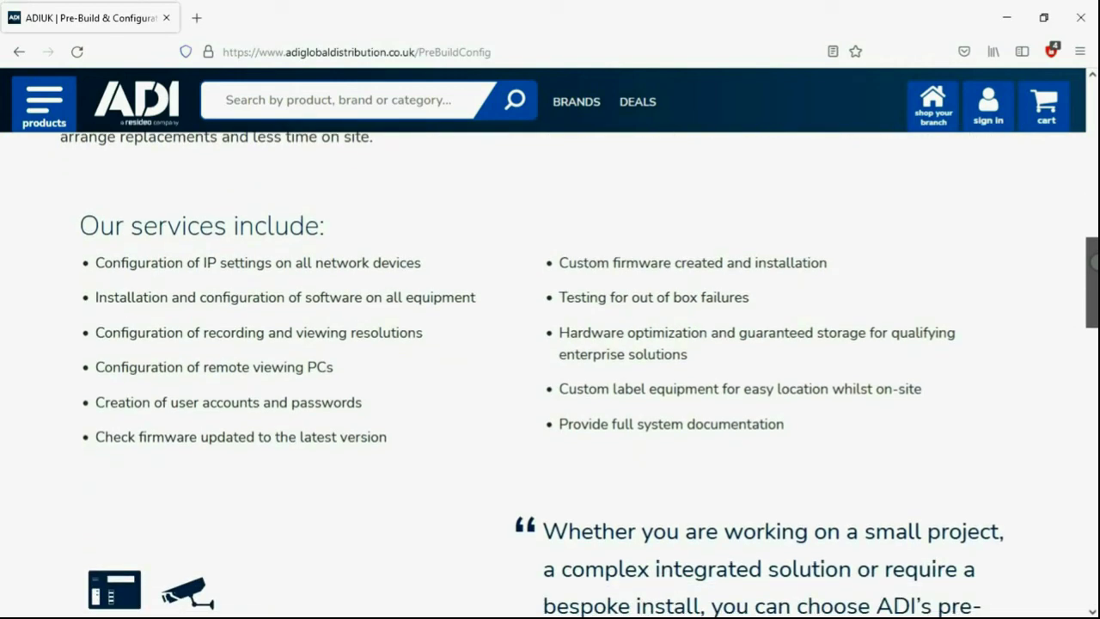
pyautogui.scroll(-5, 550, 379)
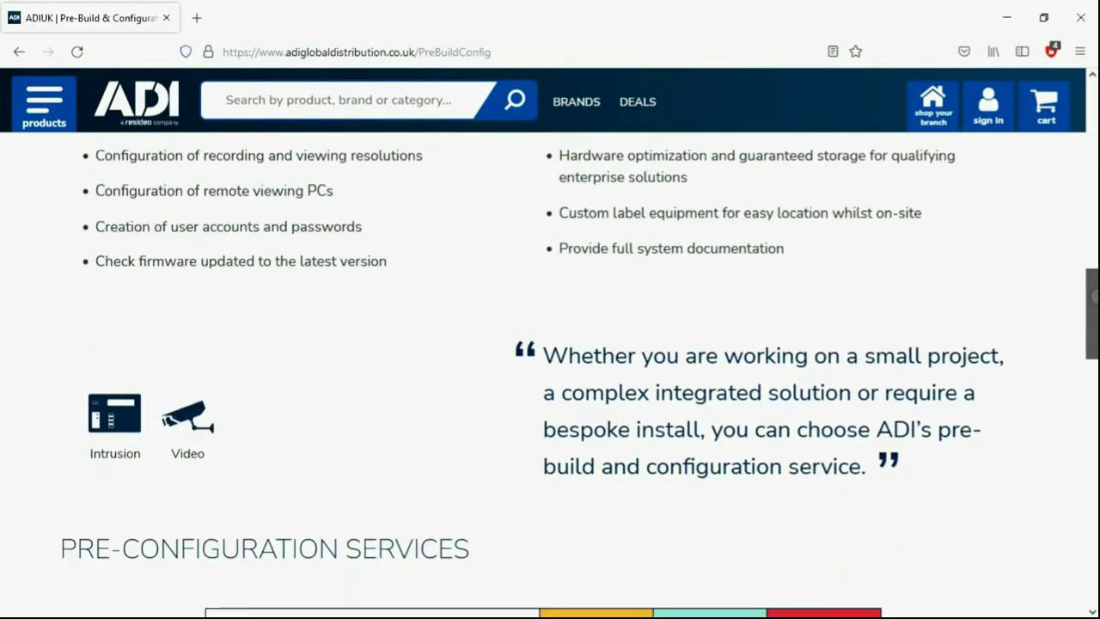
# Step: Scroll through the Bronze/Silver/Gold pre-configuration table to the Gold-only RAID and client workstation rows
pyautogui.scroll(-5, 550, 374)
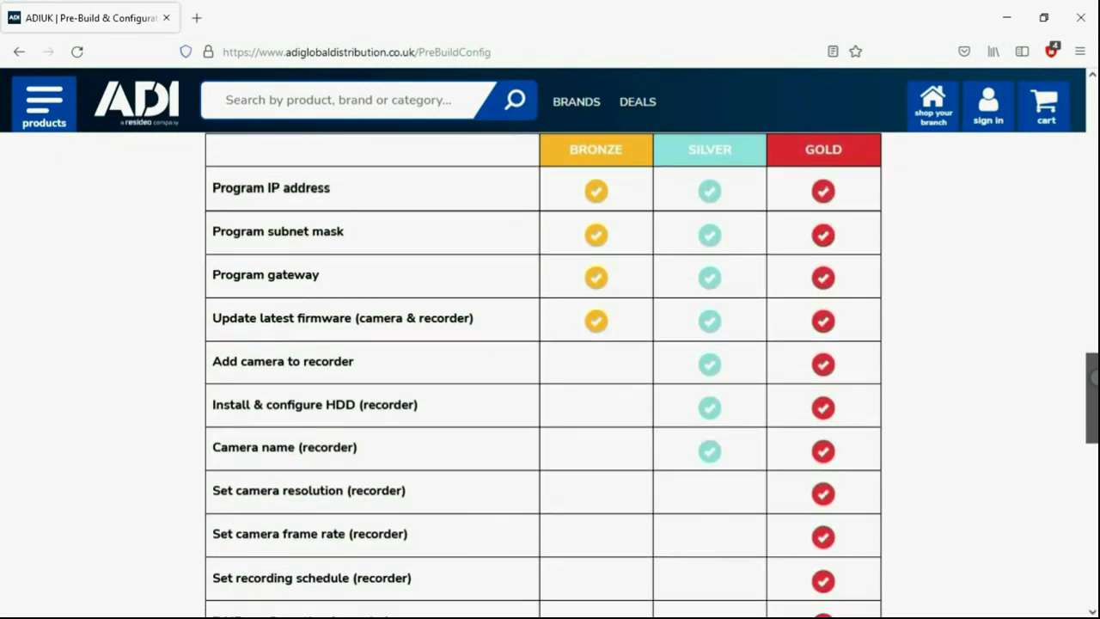
pyautogui.scroll(-3, 550, 374)
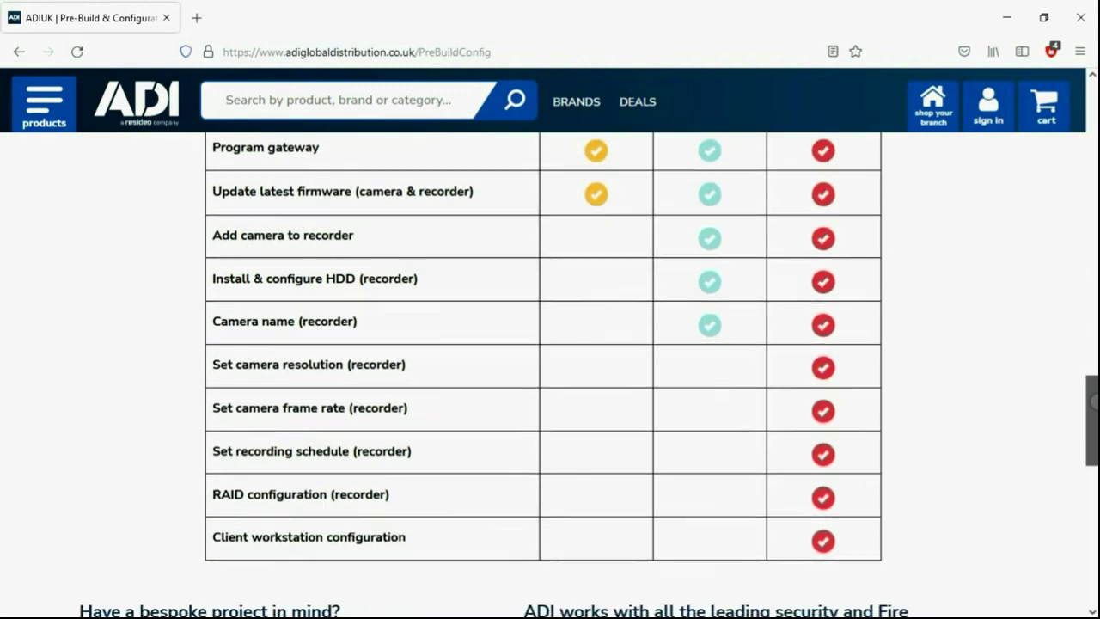
pyautogui.scroll(-3, 550, 374)
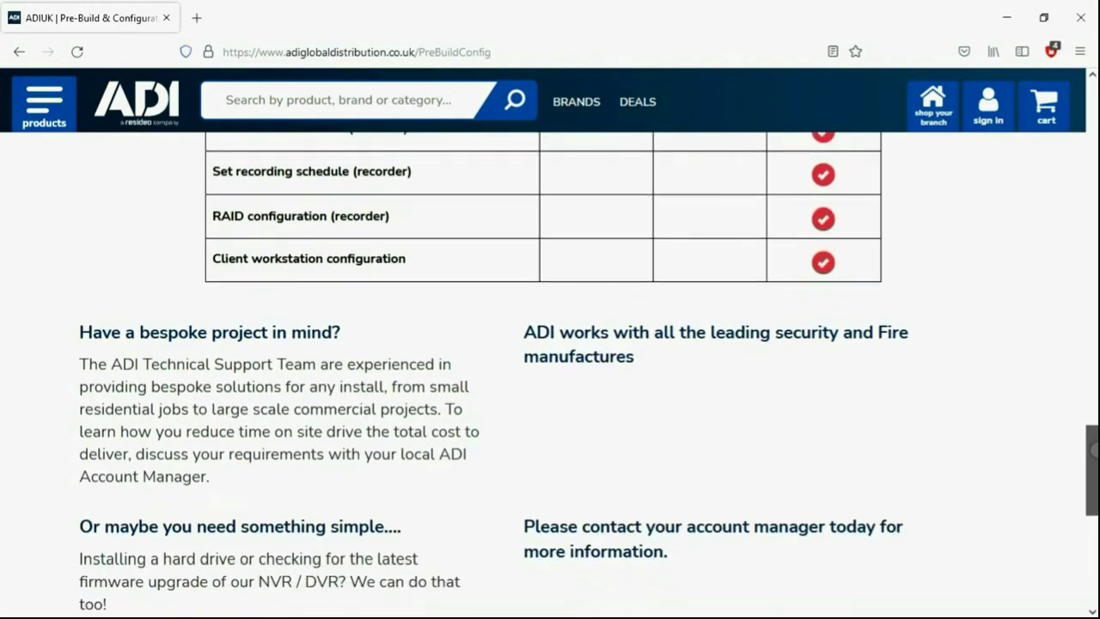
# Step: Scroll past the bespoke-project section to the project team's CALL/EMAIL contact banner
pyautogui.scroll(-3, 550, 374)
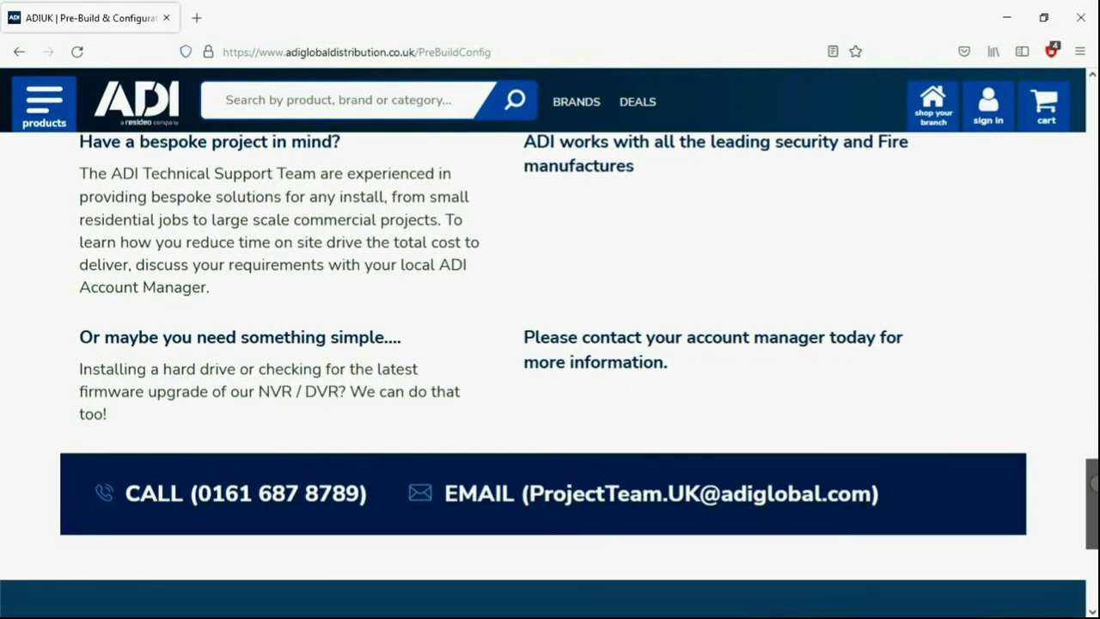